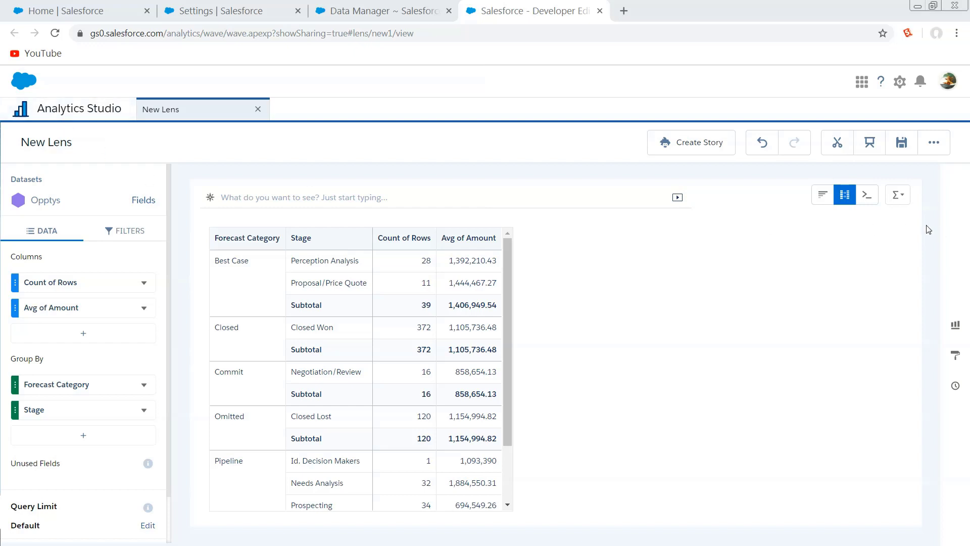
Check the totals options and the underlying SAQL query of the lens, returning it to the compare table view.
{"action": "left_click", "coordinate": [908, 199]}
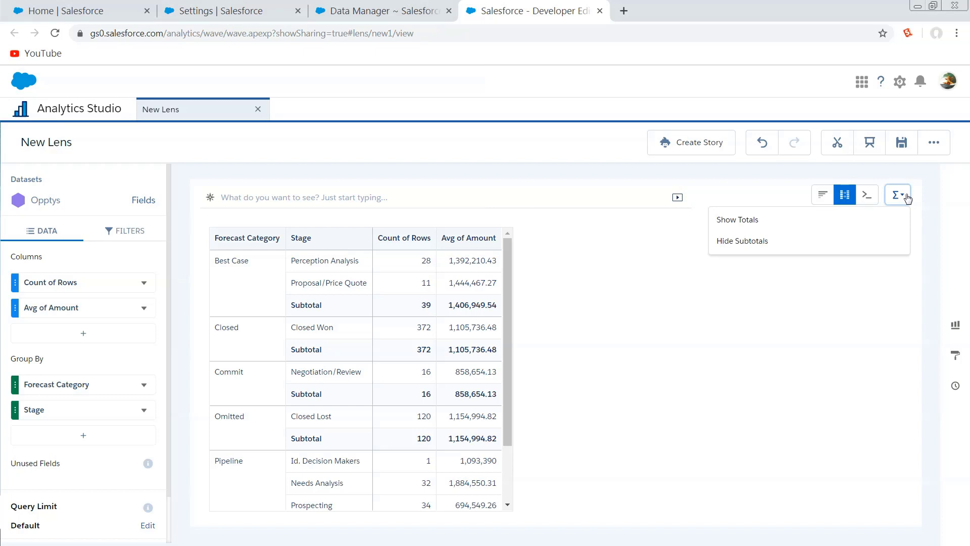
{"action": "left_click", "coordinate": [882, 322]}
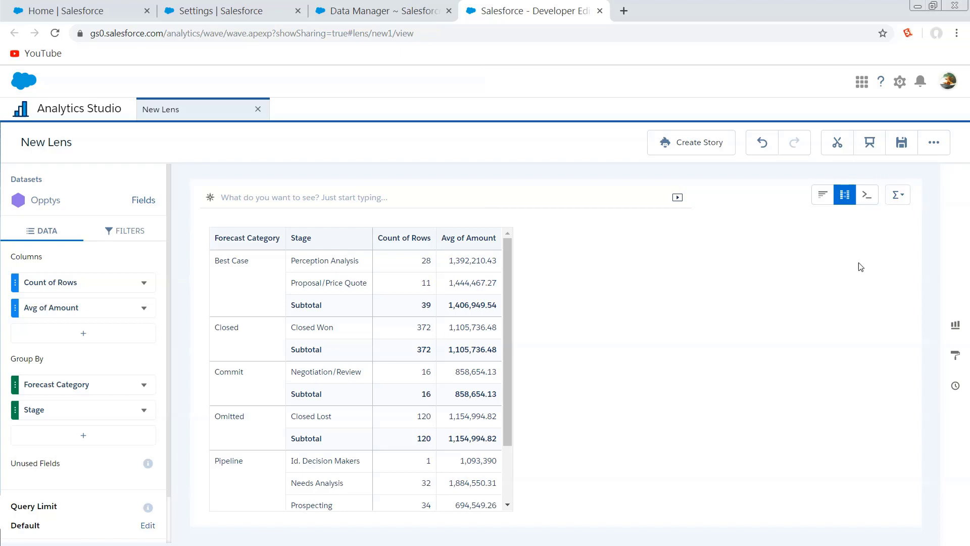
{"action": "left_click", "coordinate": [866, 195]}
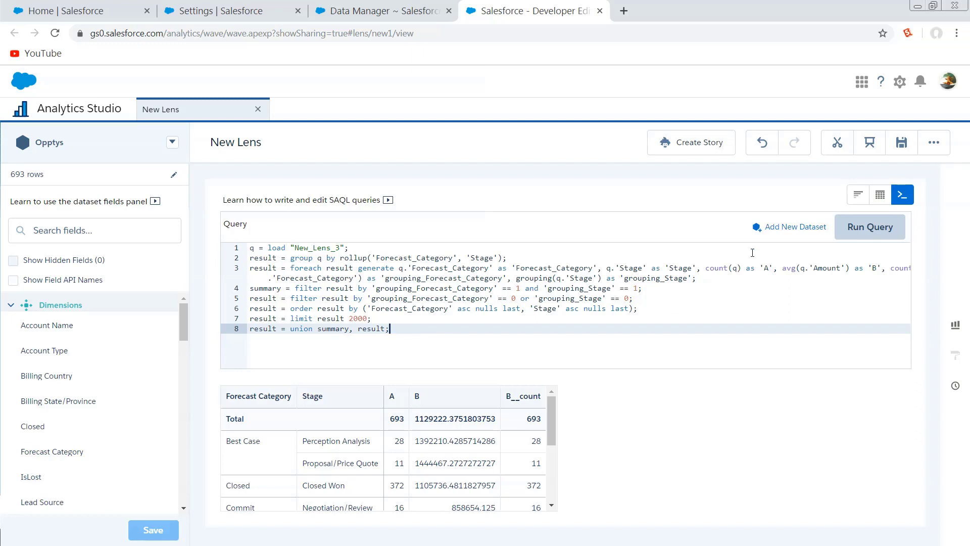
{"action": "left_click", "coordinate": [880, 195]}
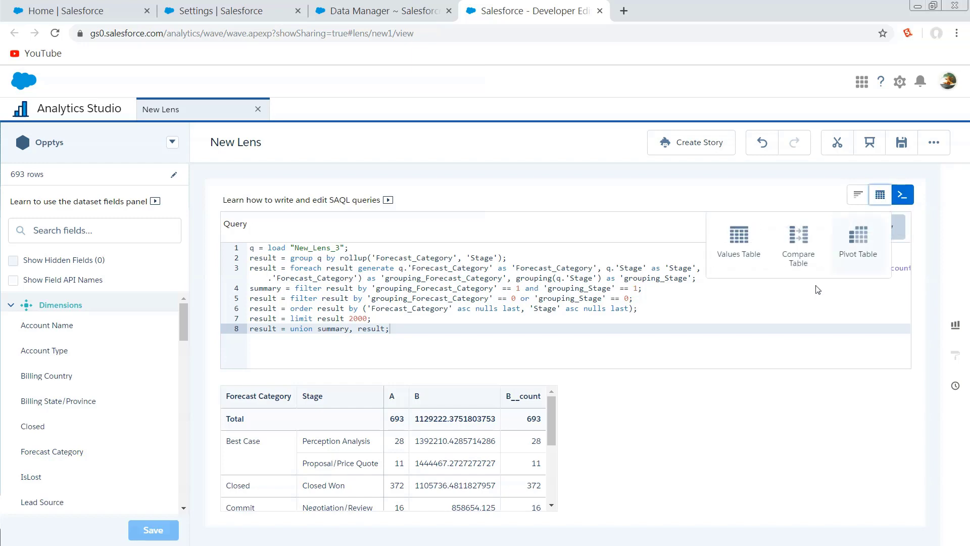
{"action": "left_click", "coordinate": [797, 243]}
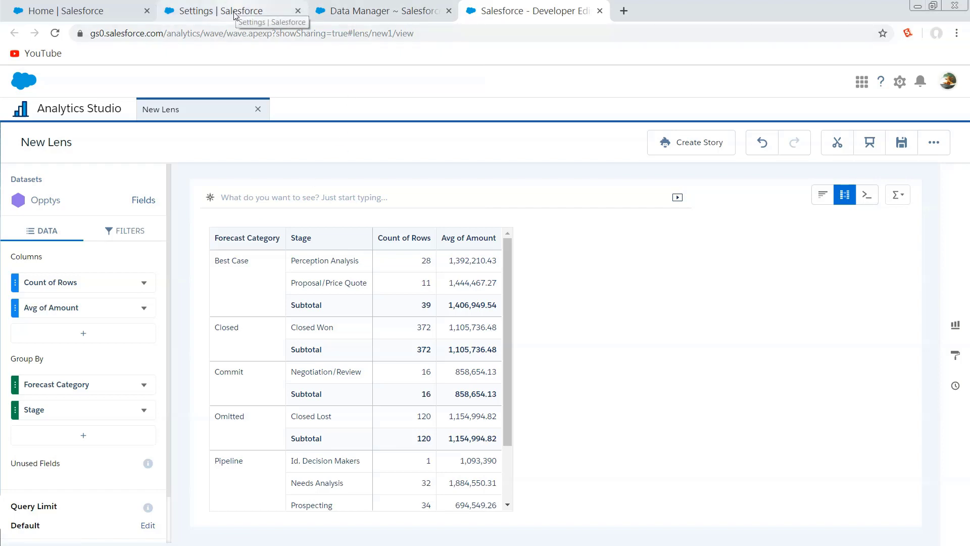
Switch to the Analytics Settings page in Setup and review the adoption metadata extraction and Einstein Discovery Live Metrics options.
{"action": "left_click", "coordinate": [277, 14]}
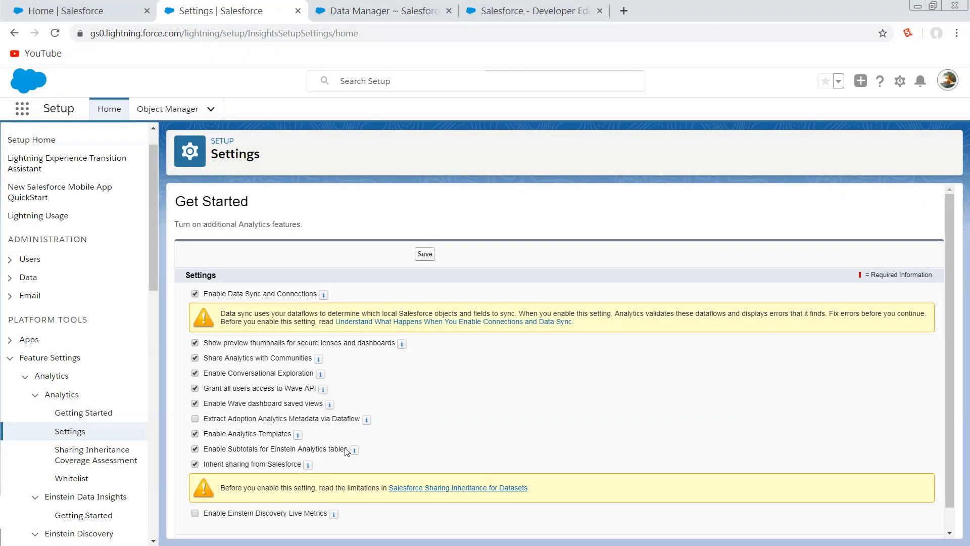
{"action": "scroll", "coordinate": [354, 452], "scroll_direction": "down", "scroll_amount": 1}
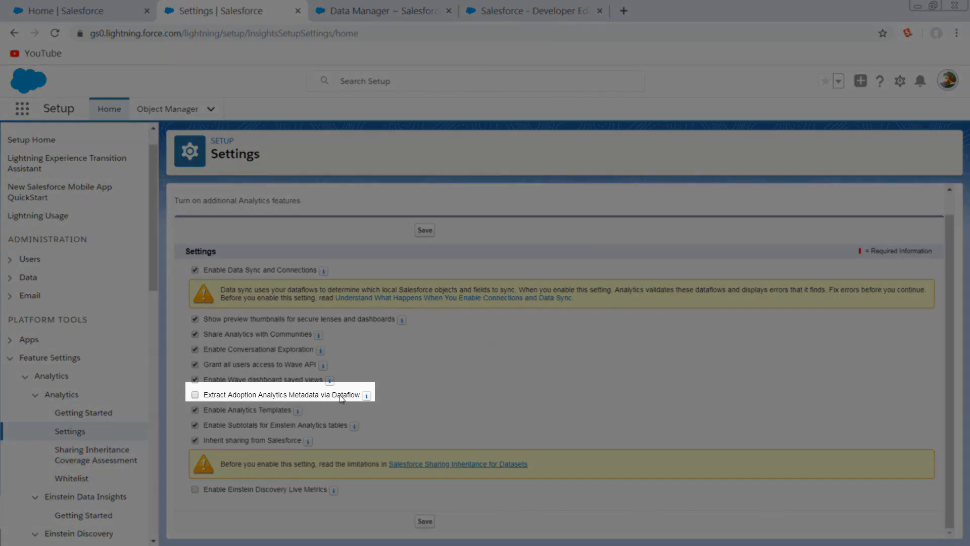
{"action": "mouse_move", "coordinate": [369, 398]}
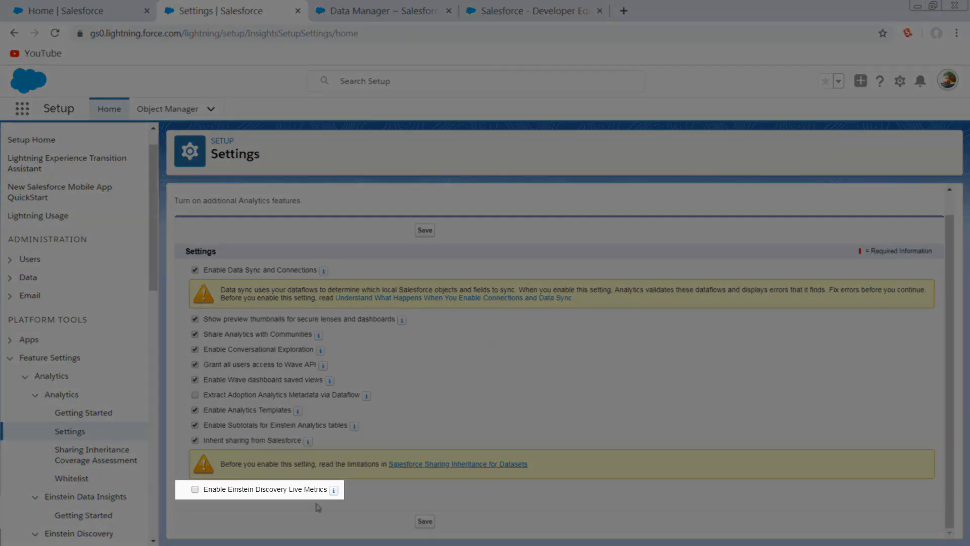
{"action": "mouse_move", "coordinate": [335, 493]}
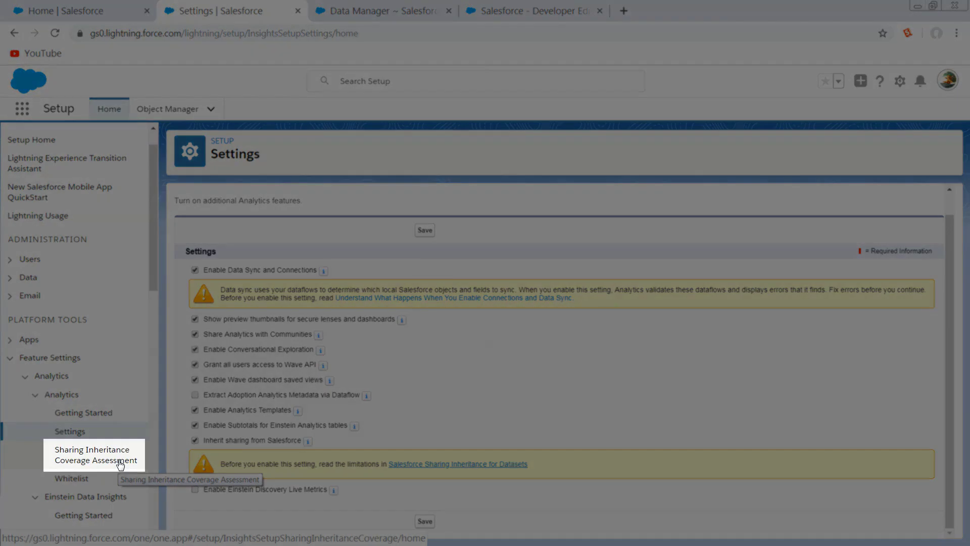
Open the Sharing Inheritance Coverage Assessment in Setup and view the coverage for the Account object.
{"action": "left_click", "coordinate": [117, 465]}
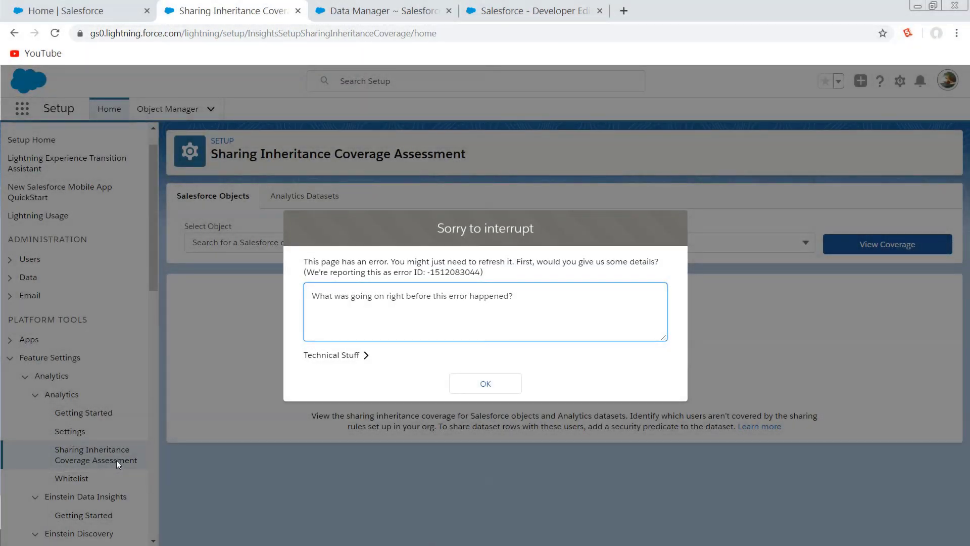
{"action": "left_click", "coordinate": [501, 392]}
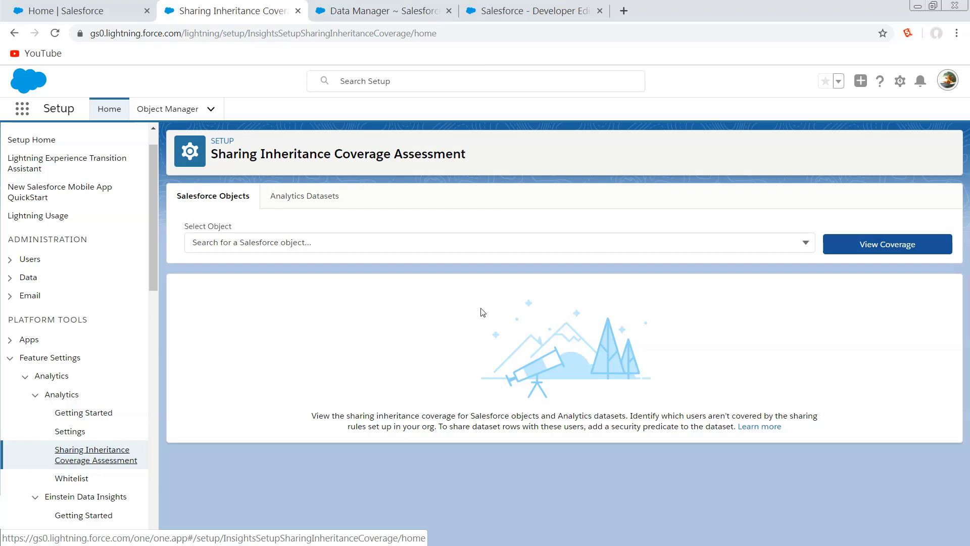
{"action": "left_click", "coordinate": [803, 242]}
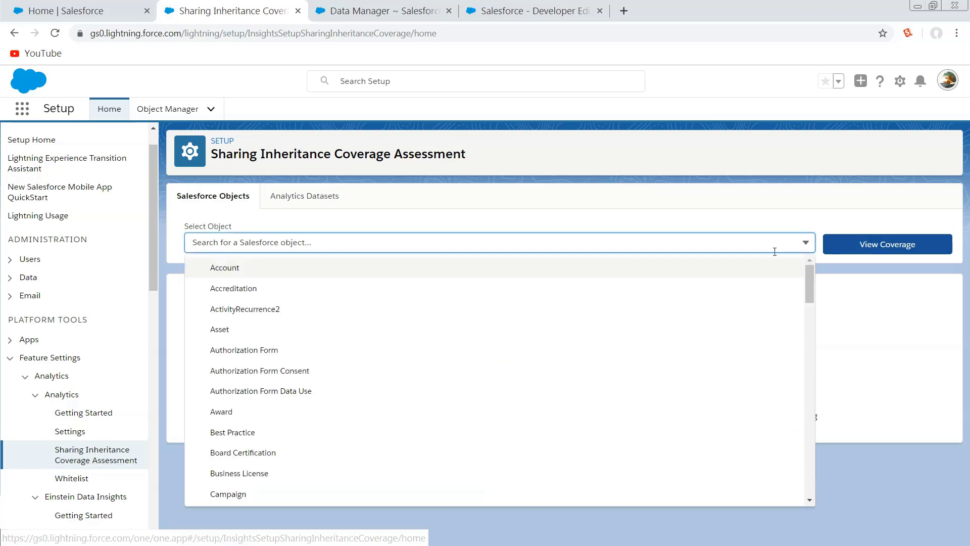
{"action": "left_click", "coordinate": [196, 266]}
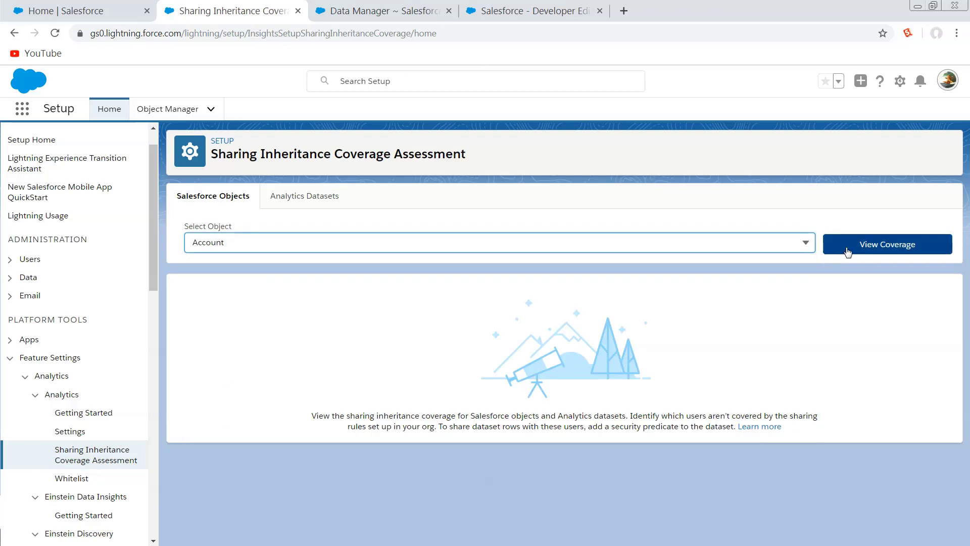
{"action": "left_click", "coordinate": [869, 246]}
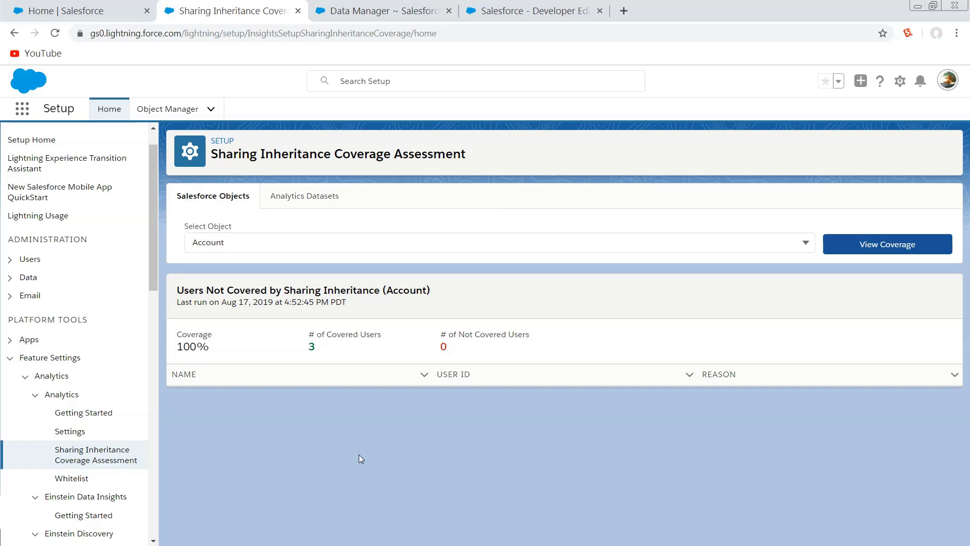
Switch the coverage assessment to Analytics datasets and open the dataset selection.
{"action": "left_click", "coordinate": [316, 197]}
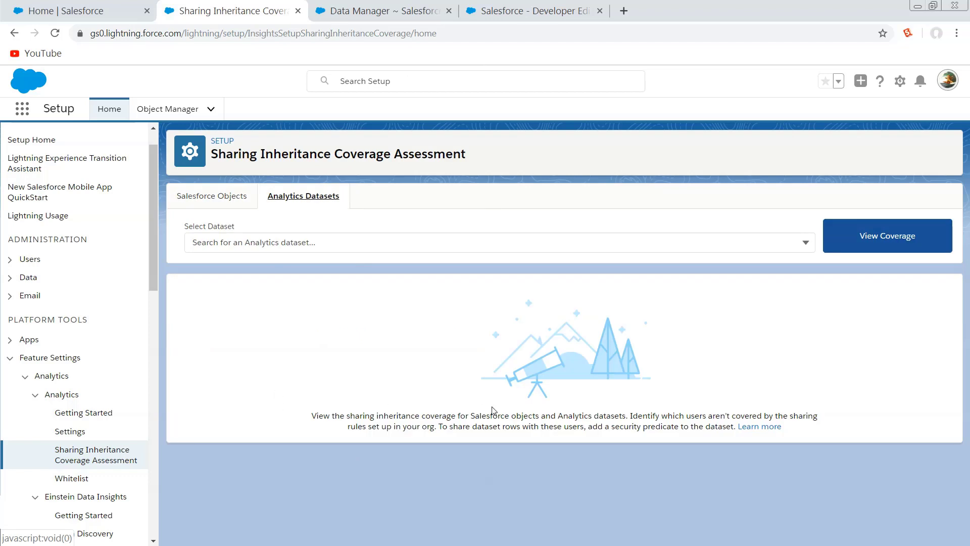
{"action": "left_click", "coordinate": [587, 242]}
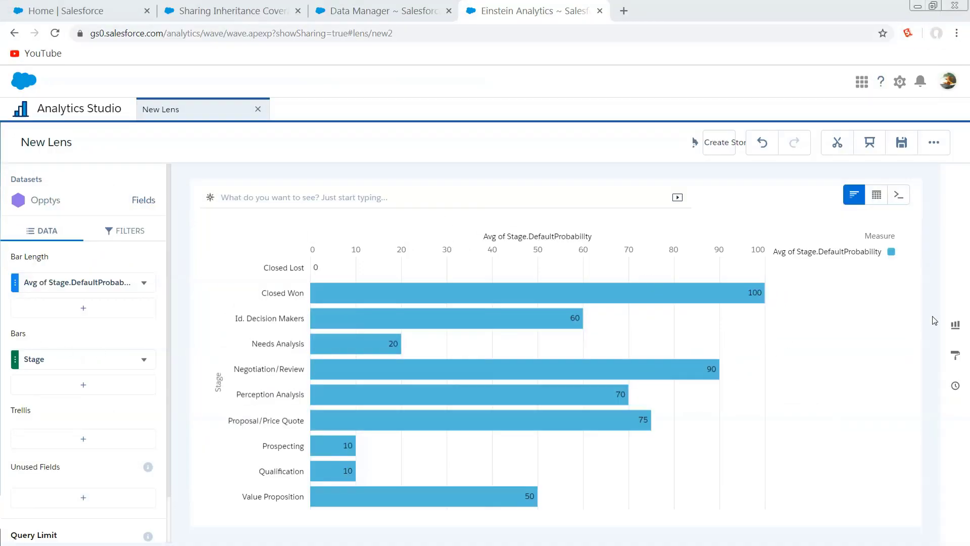
Browse the available chart types and the suggested charts for the Opptys lens.
{"action": "left_click", "coordinate": [956, 324]}
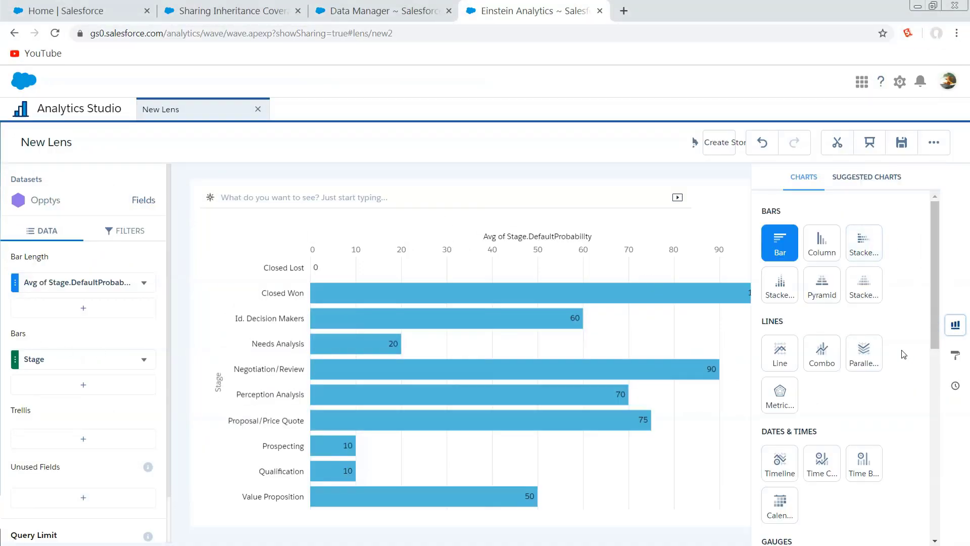
{"action": "scroll", "coordinate": [892, 432], "scroll_direction": "down", "scroll_amount": 1}
{"action": "scroll", "coordinate": [890, 434], "scroll_direction": "down", "scroll_amount": 2}
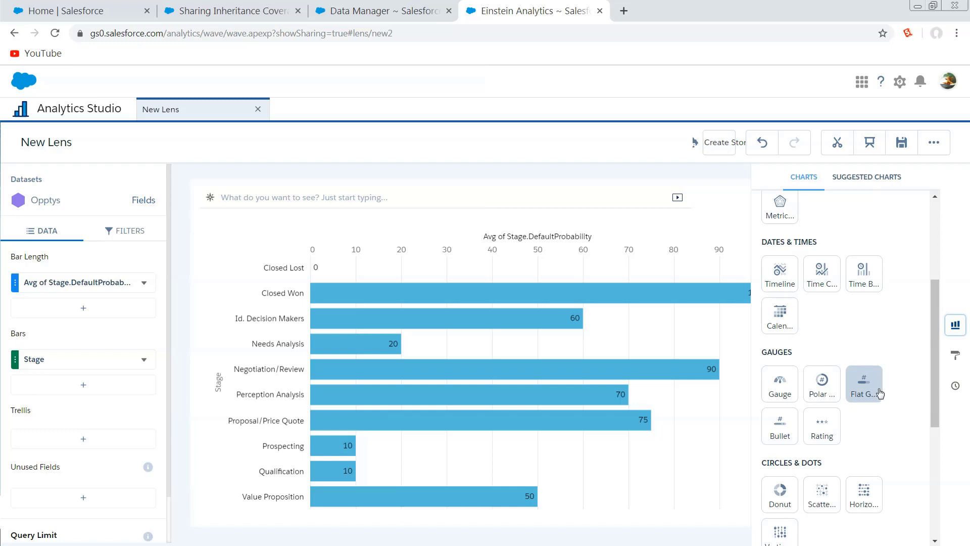
{"action": "left_click", "coordinate": [877, 176]}
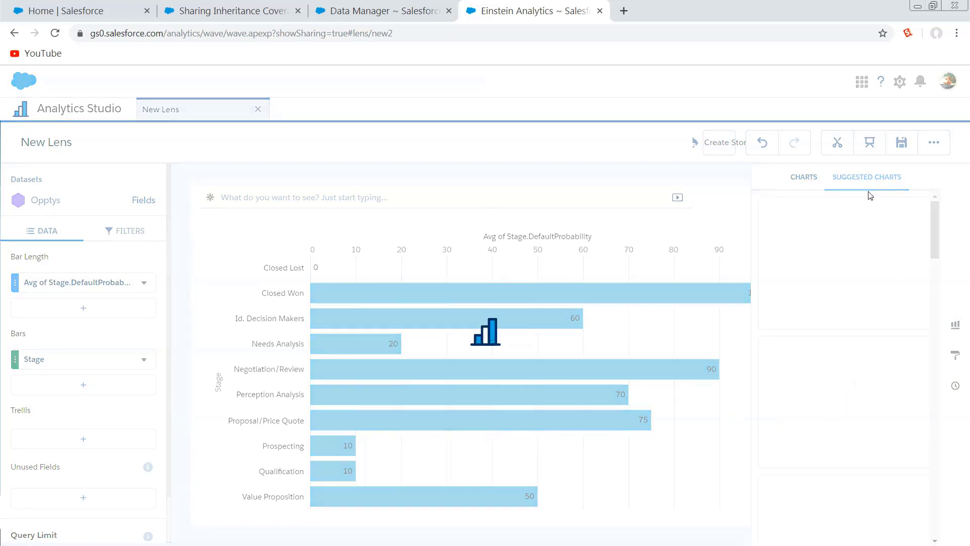
{"action": "scroll", "coordinate": [851, 351], "scroll_direction": "down", "scroll_amount": 5}
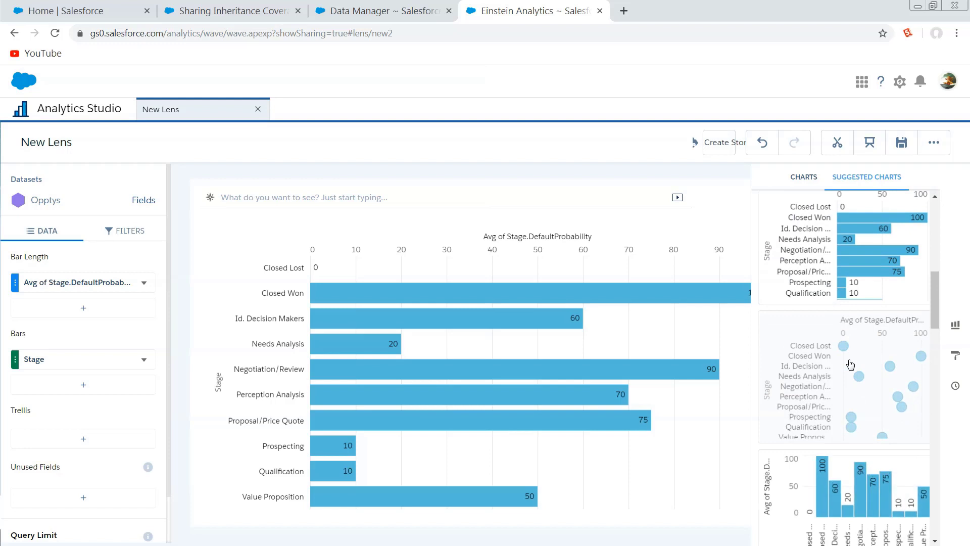
{"action": "scroll", "coordinate": [850, 364], "scroll_direction": "up", "scroll_amount": 5}
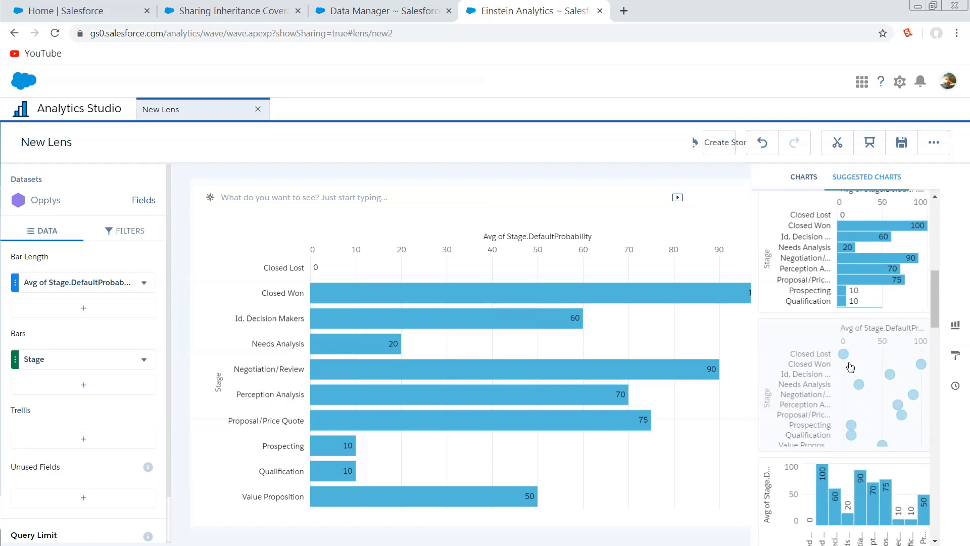
Change the lens from a bar chart to a Bullet chart from the gauges group.
{"action": "left_click", "coordinate": [803, 177]}
{"action": "scroll", "coordinate": [832, 472], "scroll_direction": "down", "scroll_amount": 5}
{"action": "scroll", "coordinate": [833, 476], "scroll_direction": "down", "scroll_amount": 2}
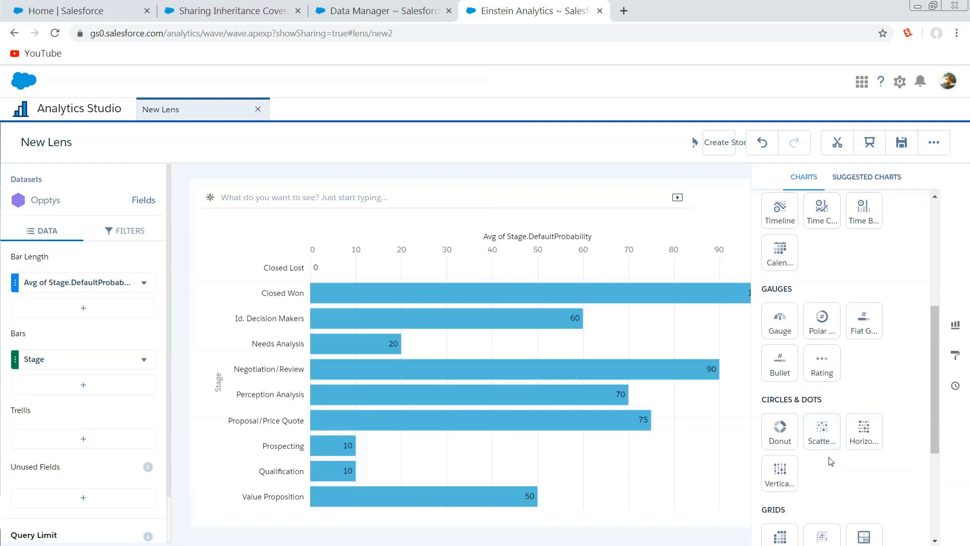
{"action": "left_click", "coordinate": [779, 365]}
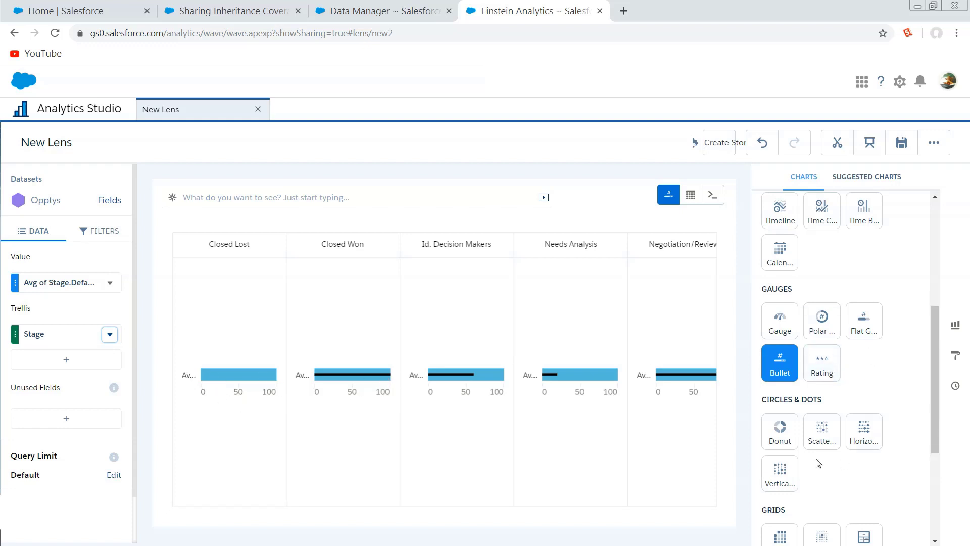
Set the bullet chart's range weight to 100 and its bar weight to 50 in the formatting options.
{"action": "left_click", "coordinate": [955, 355]}
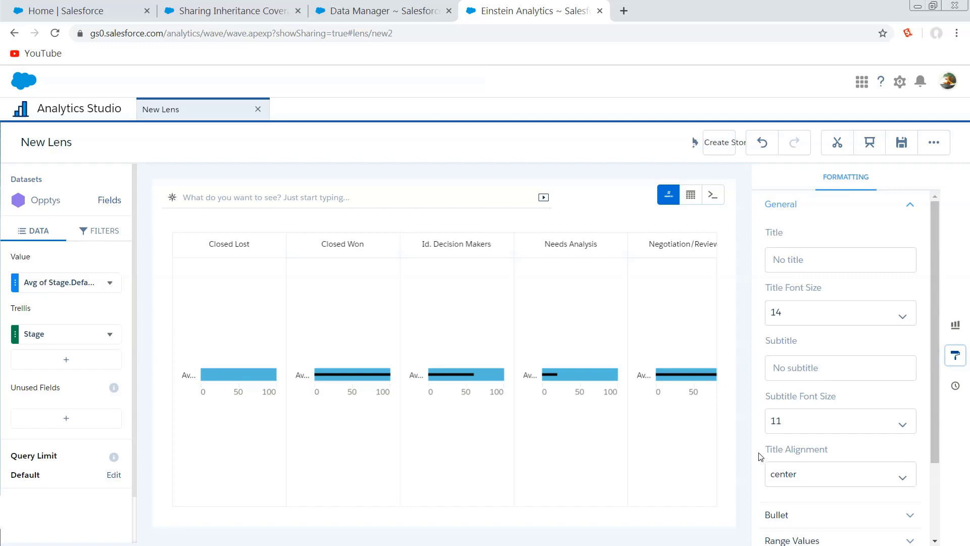
{"action": "scroll", "coordinate": [814, 359], "scroll_direction": "down", "scroll_amount": 2}
{"action": "scroll", "coordinate": [814, 253], "scroll_direction": "up", "scroll_amount": 2}
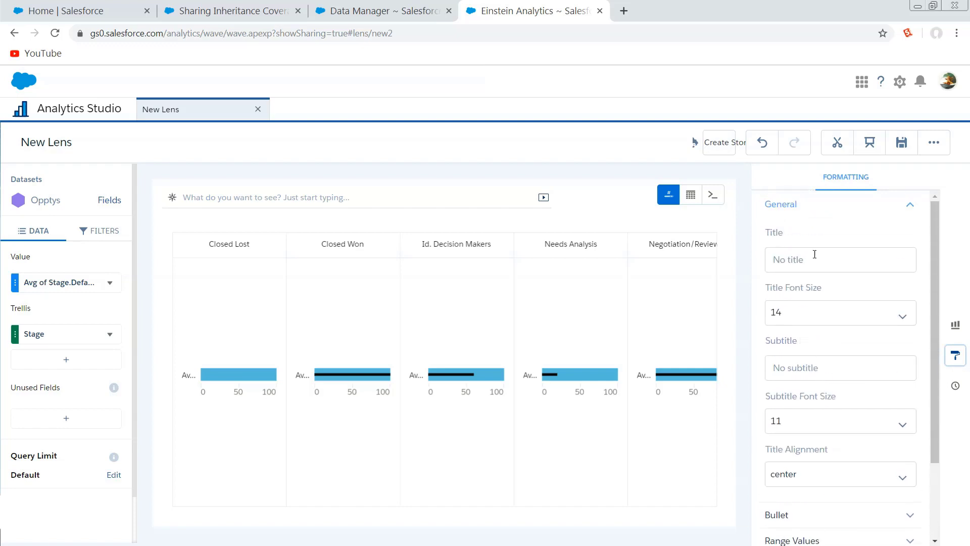
{"action": "scroll", "coordinate": [803, 430], "scroll_direction": "down", "scroll_amount": 2}
{"action": "left_click", "coordinate": [806, 413]}
{"action": "scroll", "coordinate": [818, 440], "scroll_direction": "down", "scroll_amount": 3}
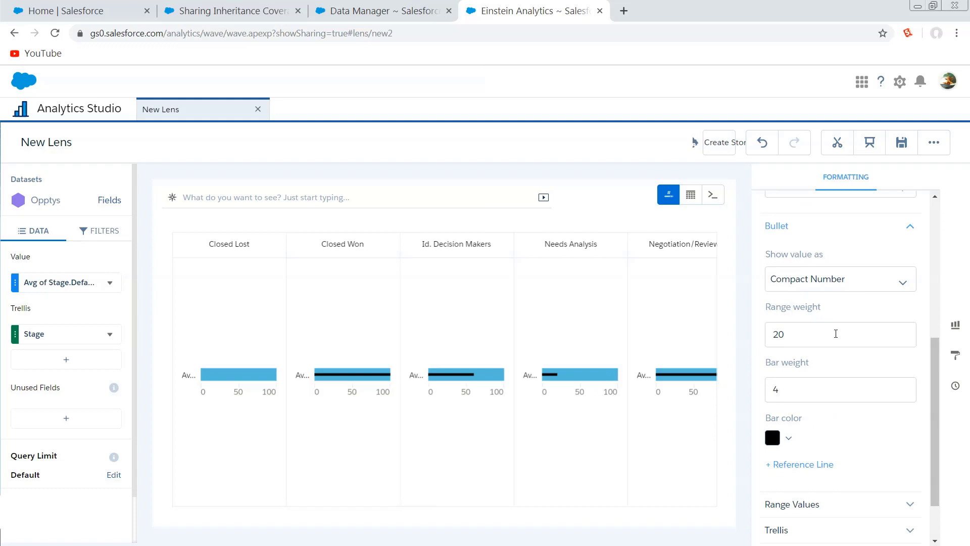
{"action": "left_click_drag", "start_coordinate": [836, 334], "coordinate": [751, 340]}
{"action": "type", "text": "100"}
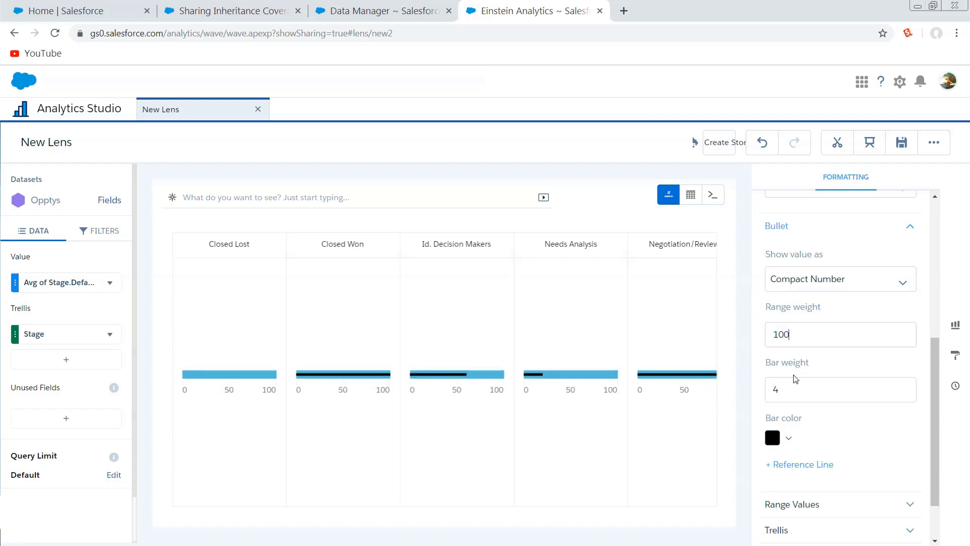
{"action": "left_click_drag", "start_coordinate": [791, 392], "coordinate": [757, 398]}
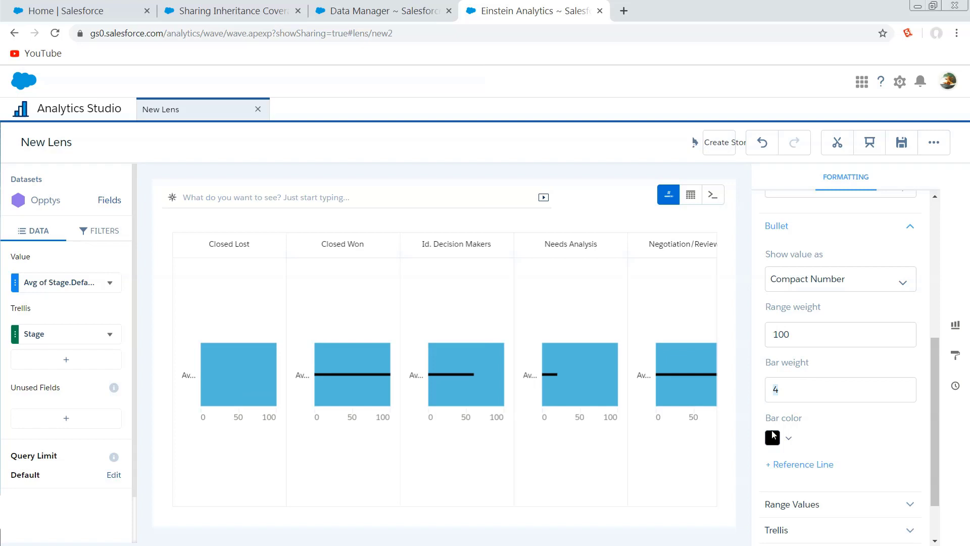
{"action": "type", "text": "50"}
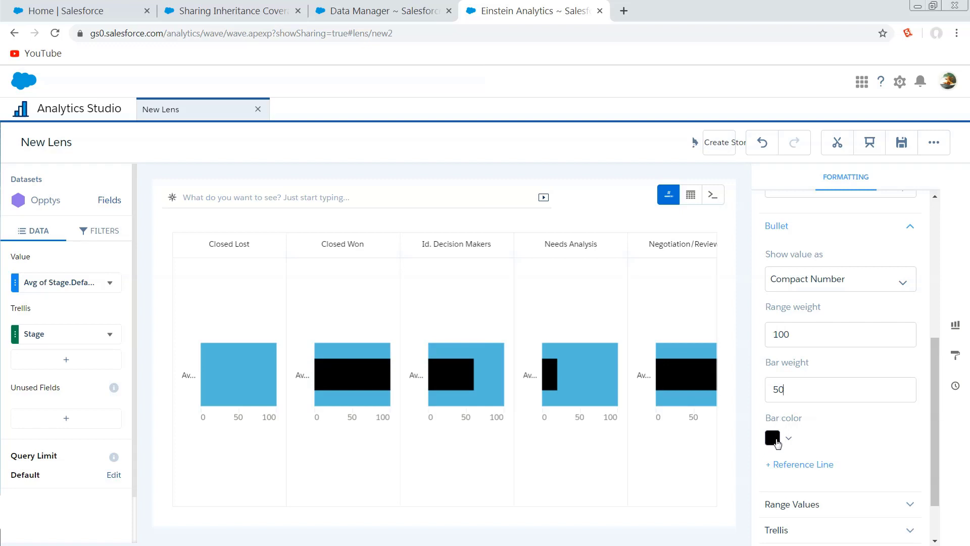
Change the bullet chart's bar color to medium blue and close the color palette.
{"action": "left_click", "coordinate": [770, 441]}
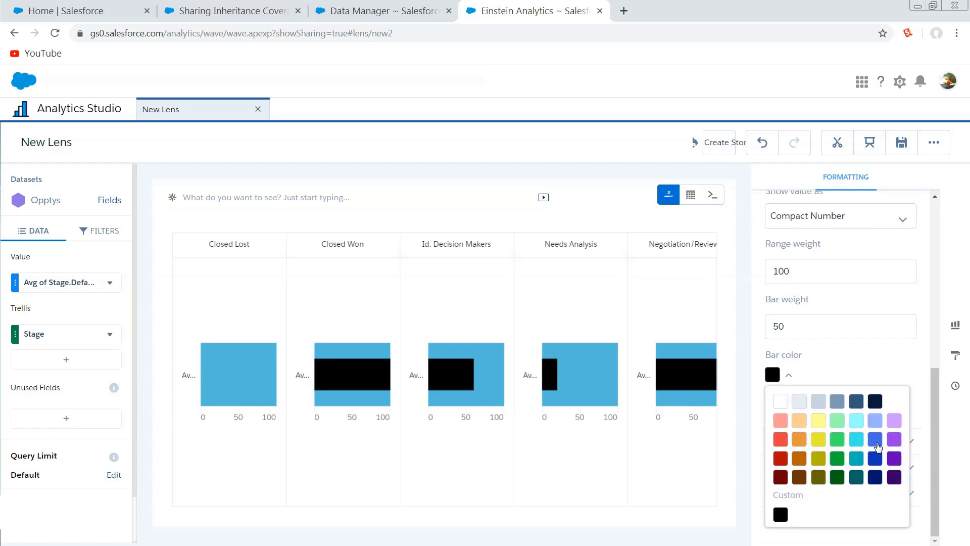
{"action": "left_click", "coordinate": [876, 444]}
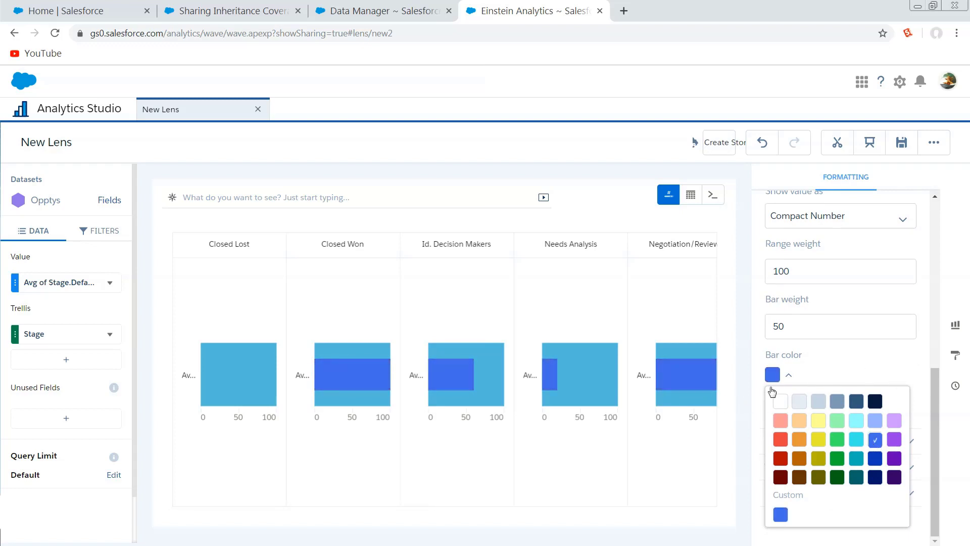
{"action": "left_click", "coordinate": [787, 378]}
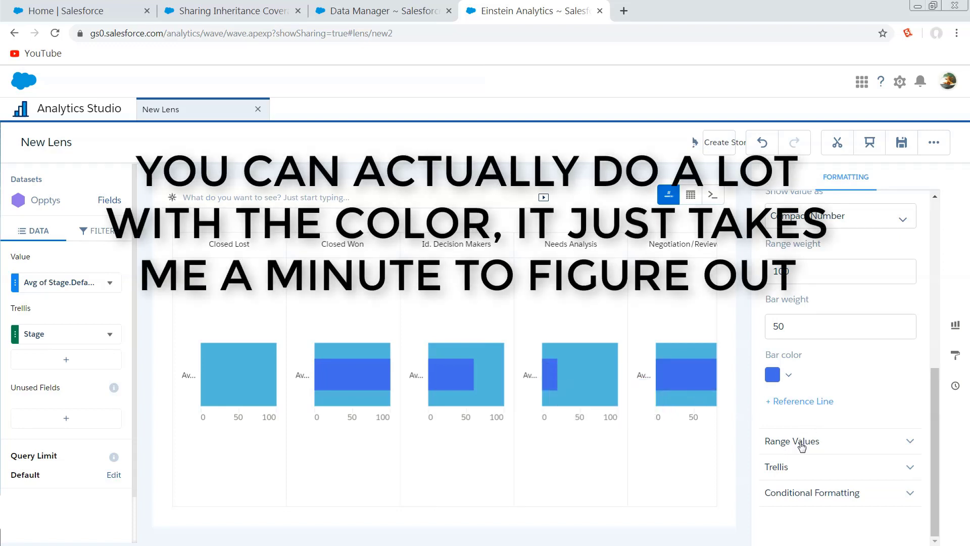
Look through the bullet chart's formatting options and expand the range values to view the minimum and maximum settings.
{"action": "scroll", "coordinate": [843, 409], "scroll_direction": "up", "scroll_amount": 6}
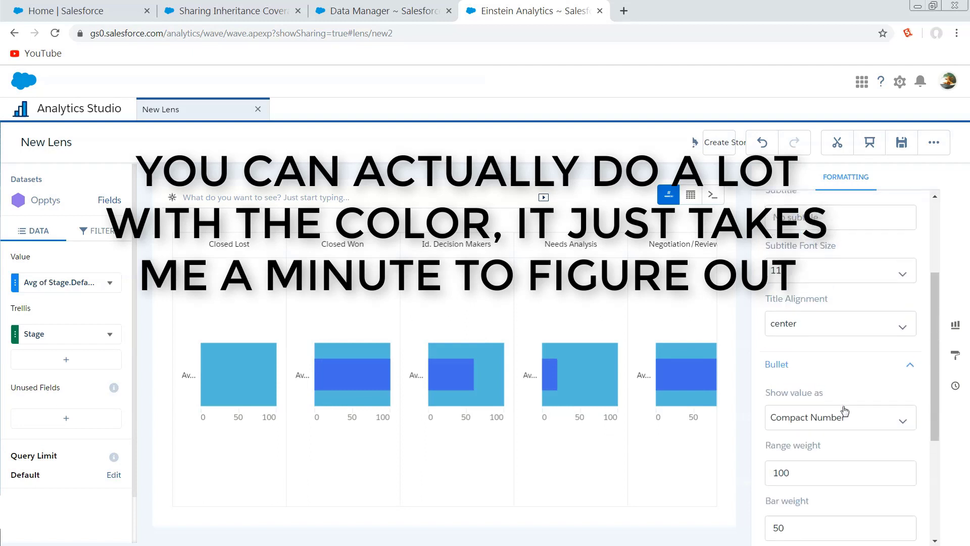
{"action": "scroll", "coordinate": [844, 411], "scroll_direction": "down", "scroll_amount": 3}
{"action": "scroll", "coordinate": [843, 410], "scroll_direction": "up", "scroll_amount": 3}
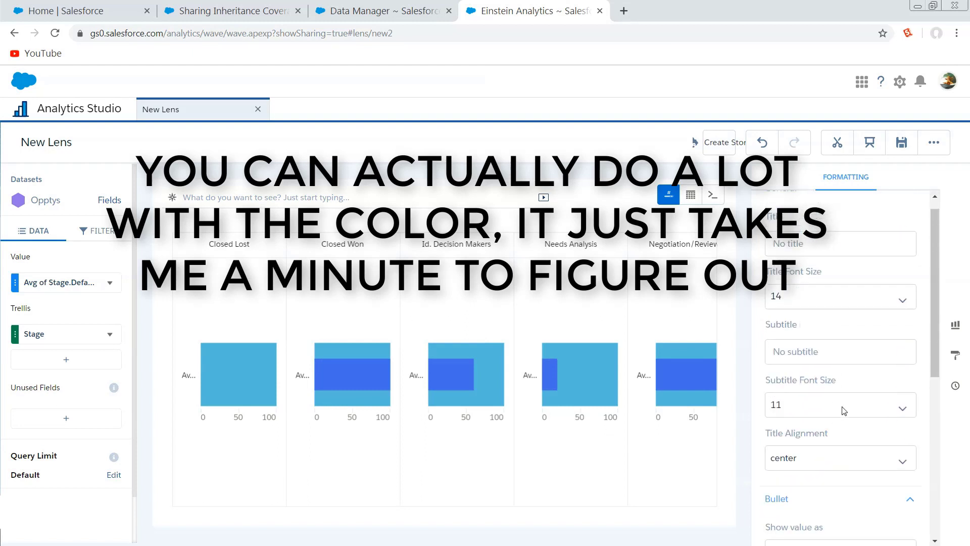
{"action": "scroll", "coordinate": [844, 410], "scroll_direction": "down", "scroll_amount": 3}
{"action": "scroll", "coordinate": [842, 411], "scroll_direction": "down", "scroll_amount": 3}
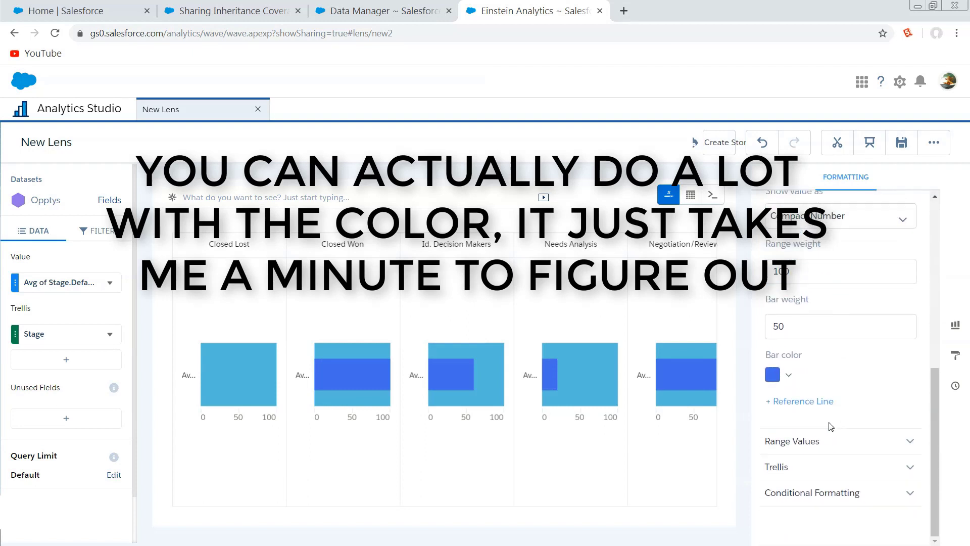
{"action": "left_click", "coordinate": [822, 442]}
{"action": "scroll", "coordinate": [823, 441], "scroll_direction": "down", "scroll_amount": 3}
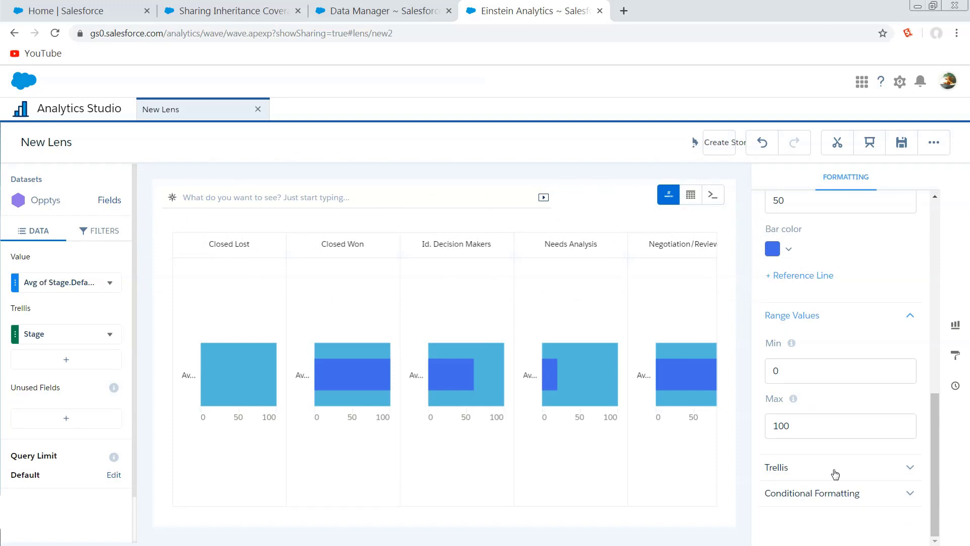
Apply conditional formatting to Avg of Stage.DefaultProbability in the bullet chart's formatting options.
{"action": "left_click", "coordinate": [817, 472]}
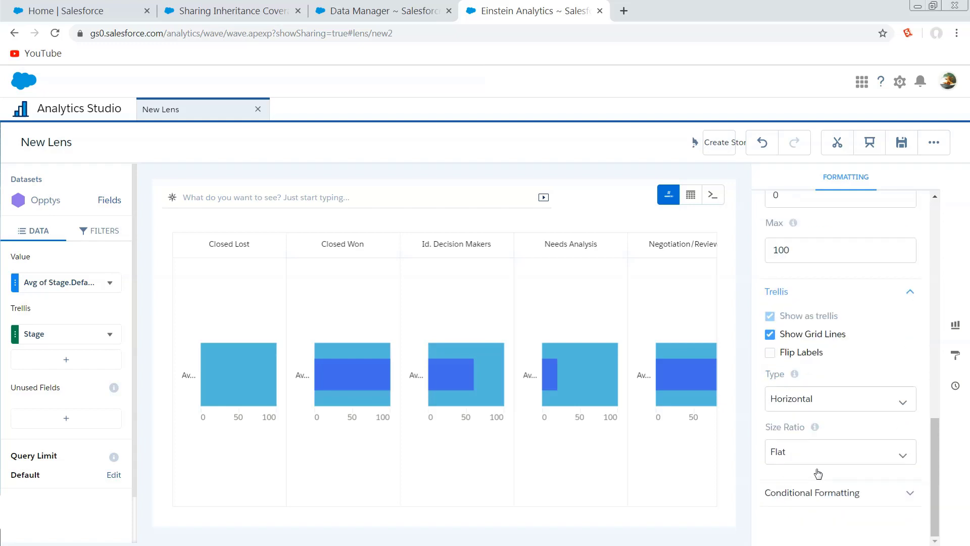
{"action": "left_click", "coordinate": [830, 495]}
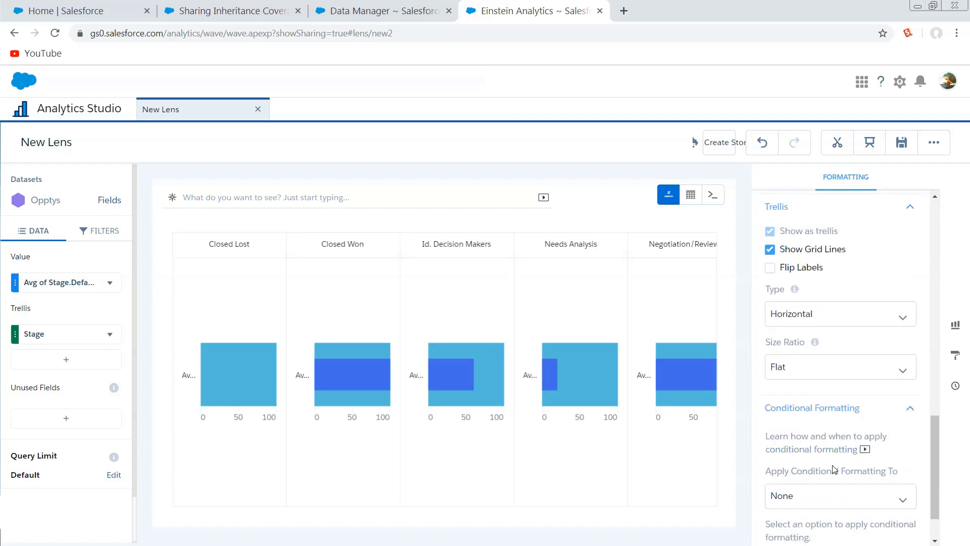
{"action": "left_click", "coordinate": [831, 441]}
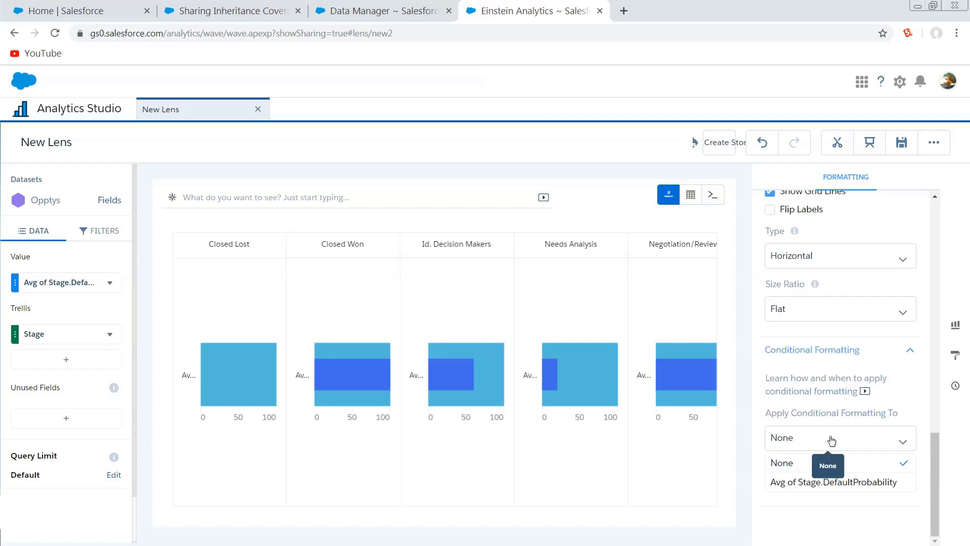
{"action": "left_click", "coordinate": [821, 482]}
{"action": "scroll", "coordinate": [839, 455], "scroll_direction": "down", "scroll_amount": 2}
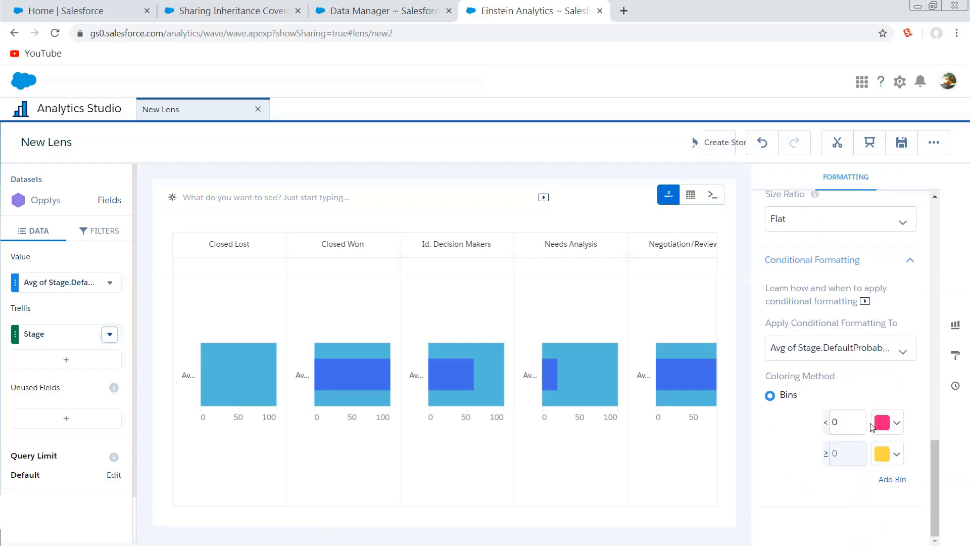
Set the threshold of the first conditional formatting bin to 5.
{"action": "left_click", "coordinate": [842, 420]}
{"action": "key", "text": "BackSpace"}
{"action": "type", "text": "5"}
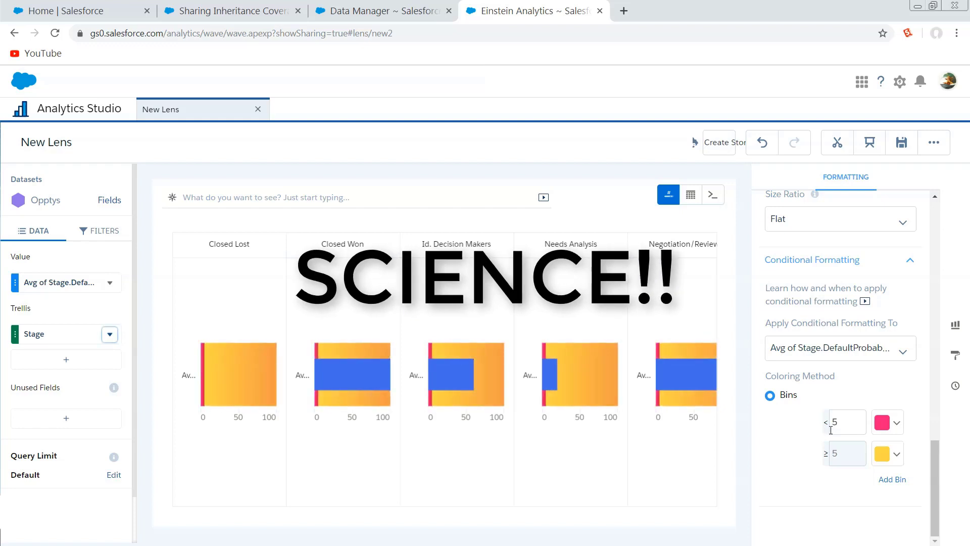
Change the low color of the lower conditional formatting bin to light orange.
{"action": "left_click", "coordinate": [882, 456]}
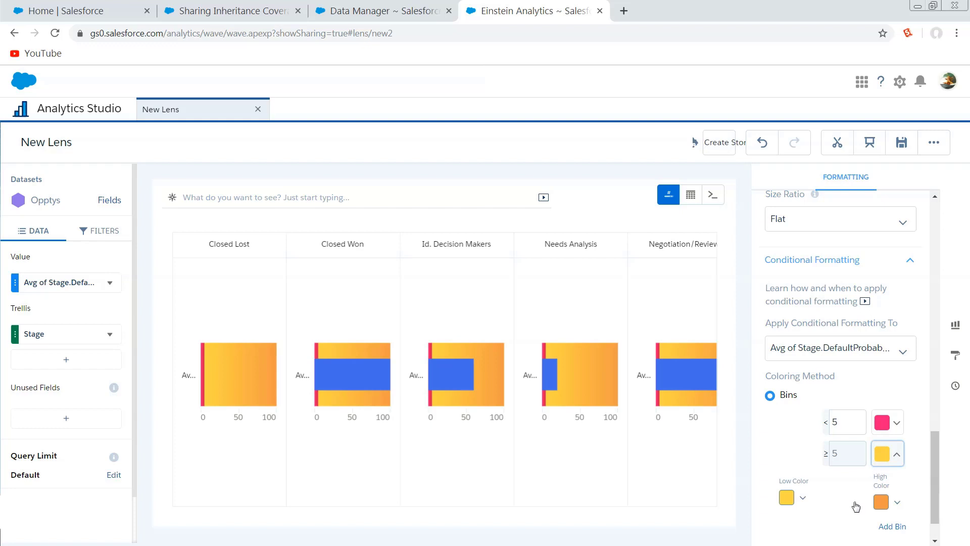
{"action": "left_click", "coordinate": [896, 420]}
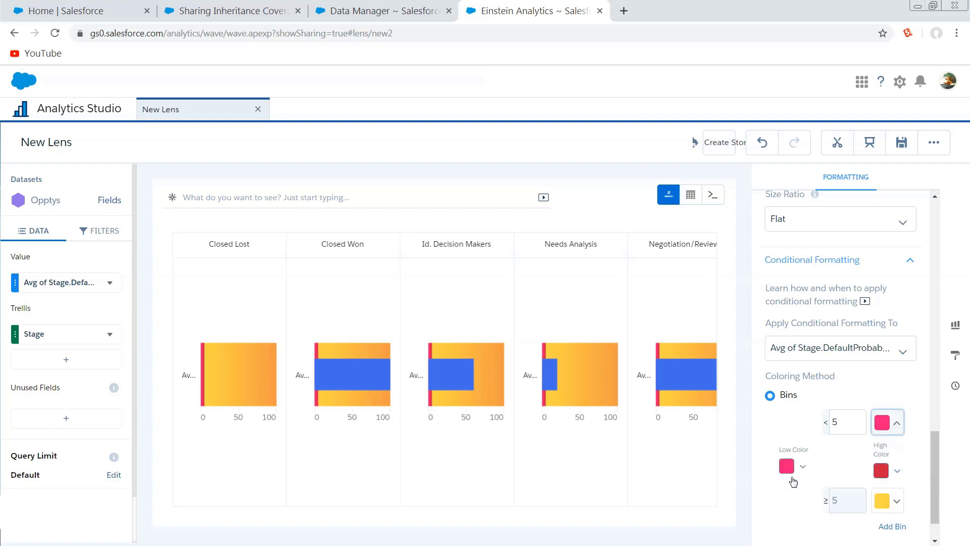
{"action": "left_click", "coordinate": [789, 468]}
{"action": "scroll", "coordinate": [795, 480], "scroll_direction": "down", "scroll_amount": 2}
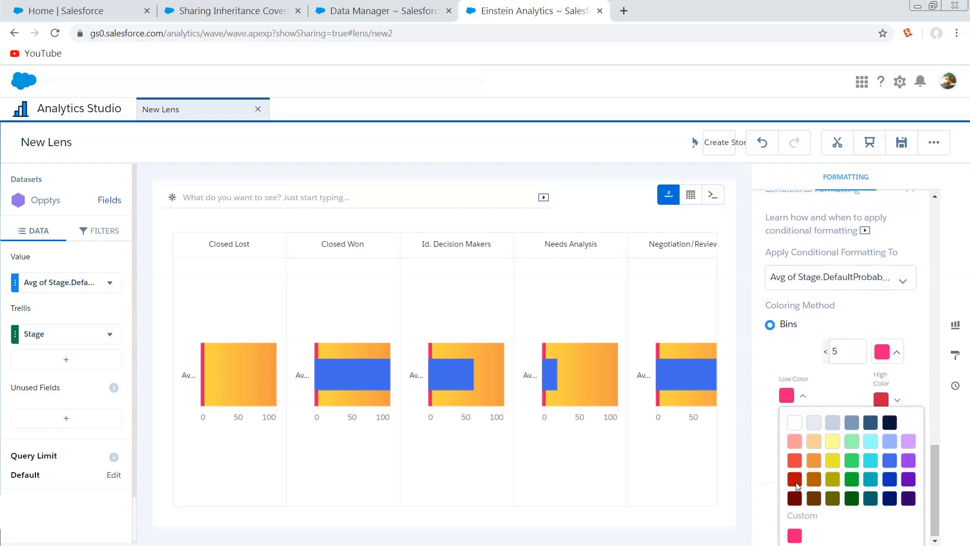
{"action": "left_click", "coordinate": [818, 445]}
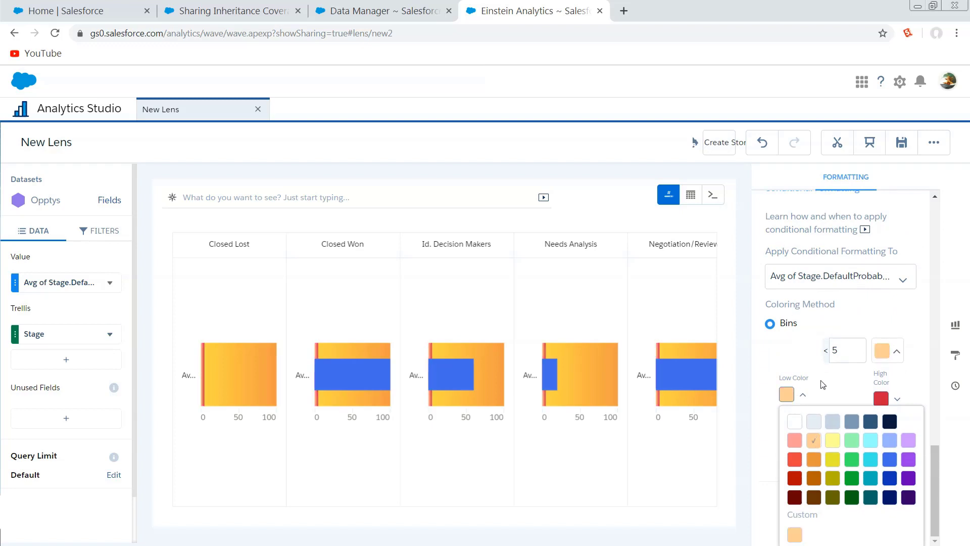
Close the color palette and set the lower bin's threshold to 25.
{"action": "left_click", "coordinate": [852, 394]}
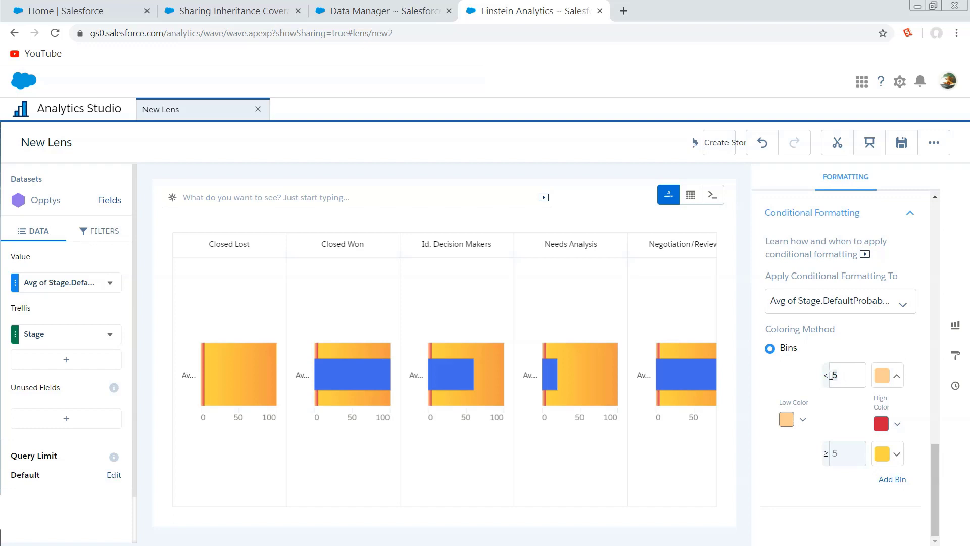
{"action": "type", "text": "2"}
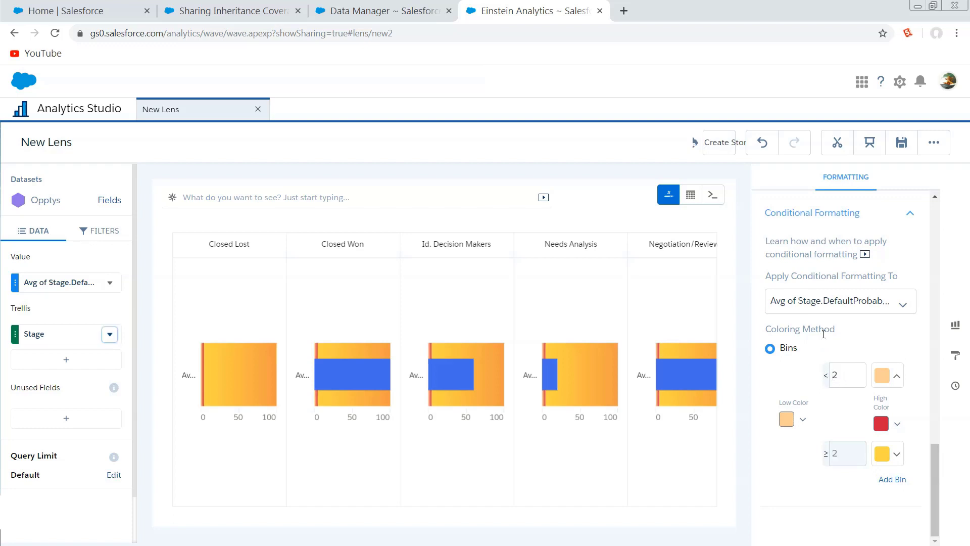
{"action": "key", "text": "Return"}
{"action": "left_click", "coordinate": [811, 446]}
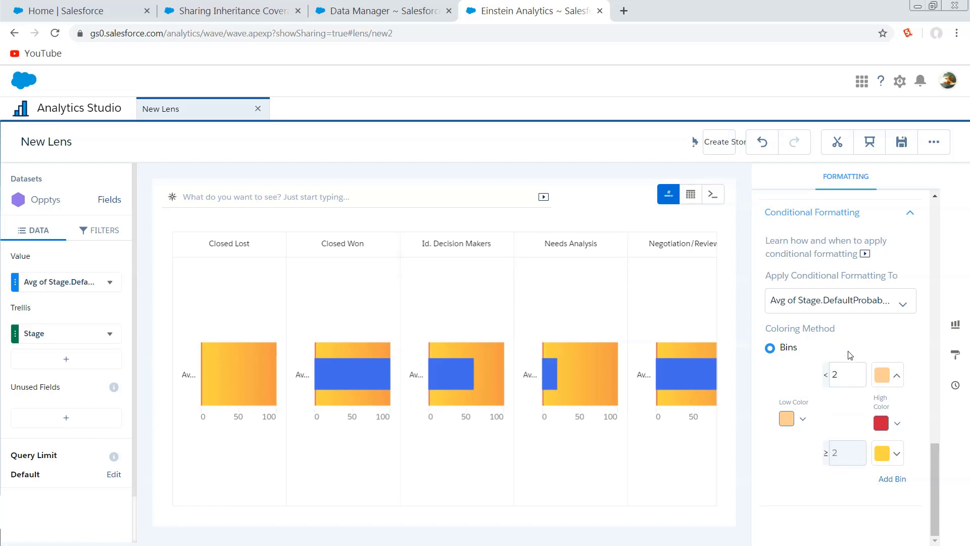
{"action": "type", "text": "5"}
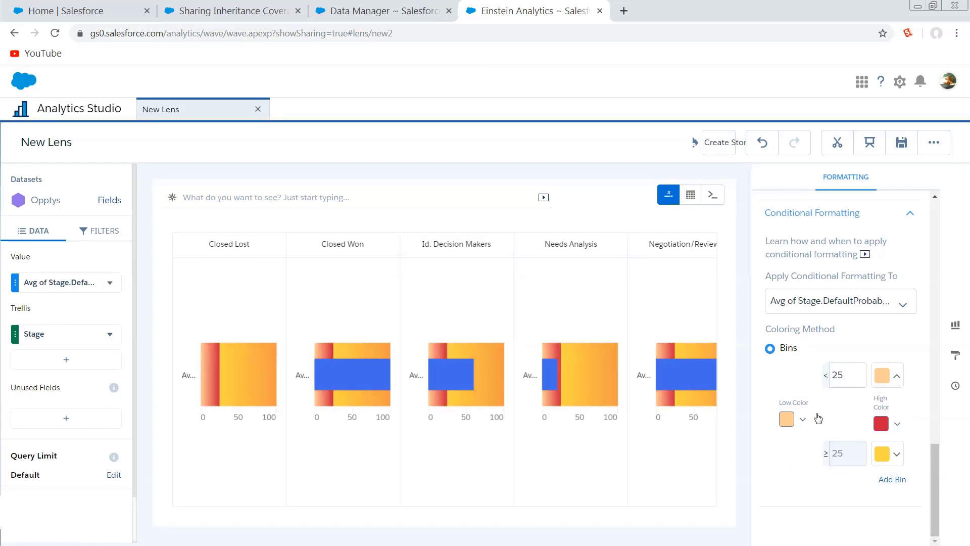
Hide the formatting options and view the bullet chart across all opportunity stages.
{"action": "scroll", "coordinate": [818, 418], "scroll_direction": "up", "scroll_amount": 10}
{"action": "scroll", "coordinate": [817, 418], "scroll_direction": "up", "scroll_amount": 5}
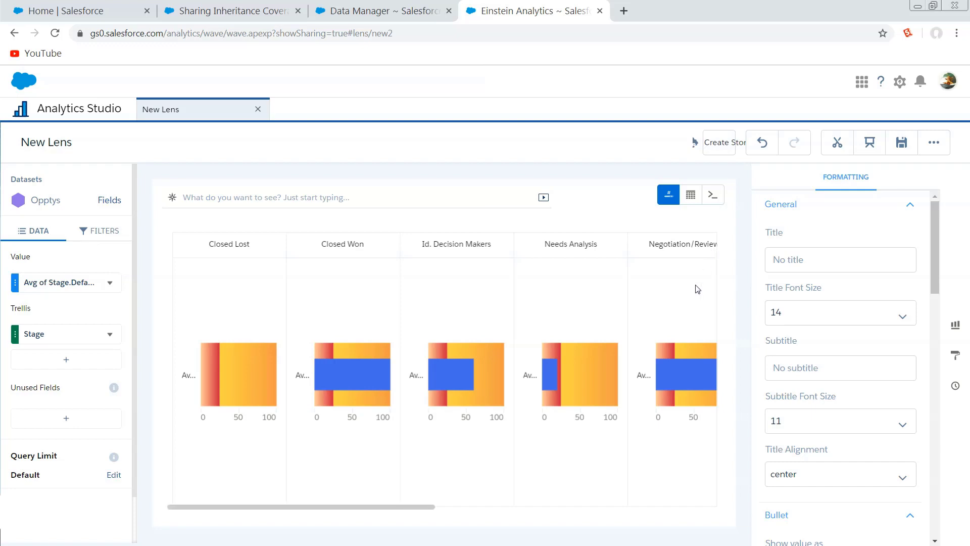
{"action": "left_click_drag", "start_coordinate": [358, 514], "coordinate": [316, 498]}
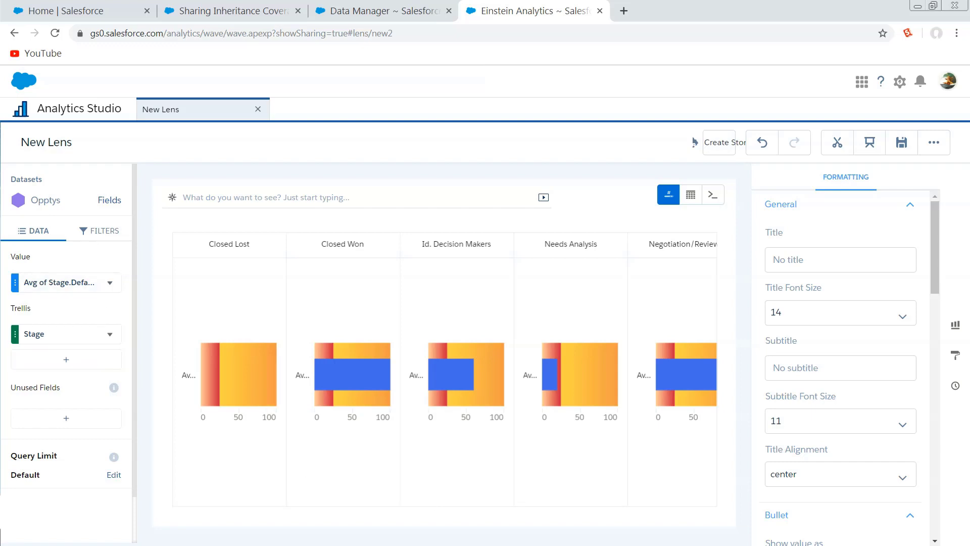
{"action": "left_click", "coordinate": [956, 355]}
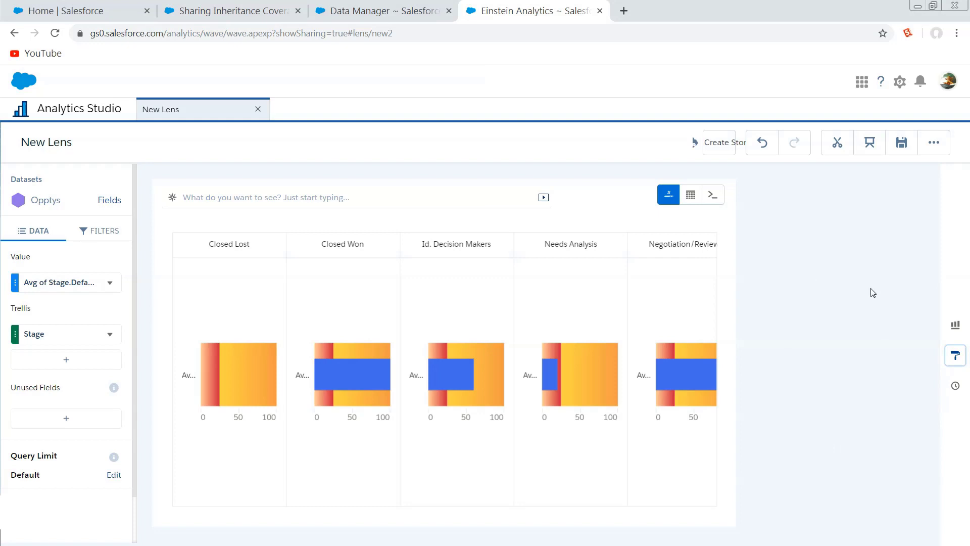
{"action": "left_click", "coordinate": [953, 358]}
{"action": "left_click", "coordinate": [954, 358]}
{"action": "left_click", "coordinate": [954, 357]}
{"action": "left_click", "coordinate": [953, 357]}
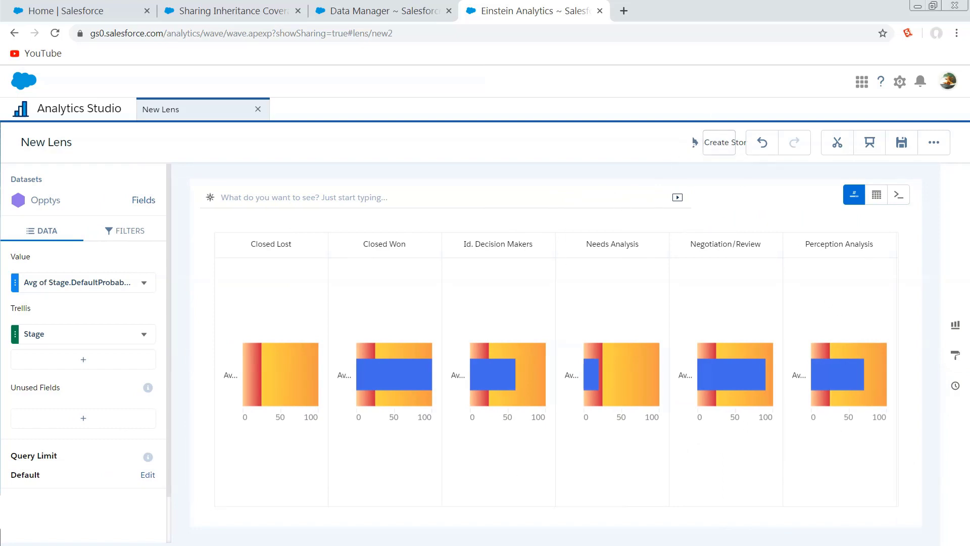
Close the bullet chart lens and open the Opptys dataset in a new lens.
{"action": "left_click", "coordinate": [258, 109]}
{"action": "left_click", "coordinate": [492, 353]}
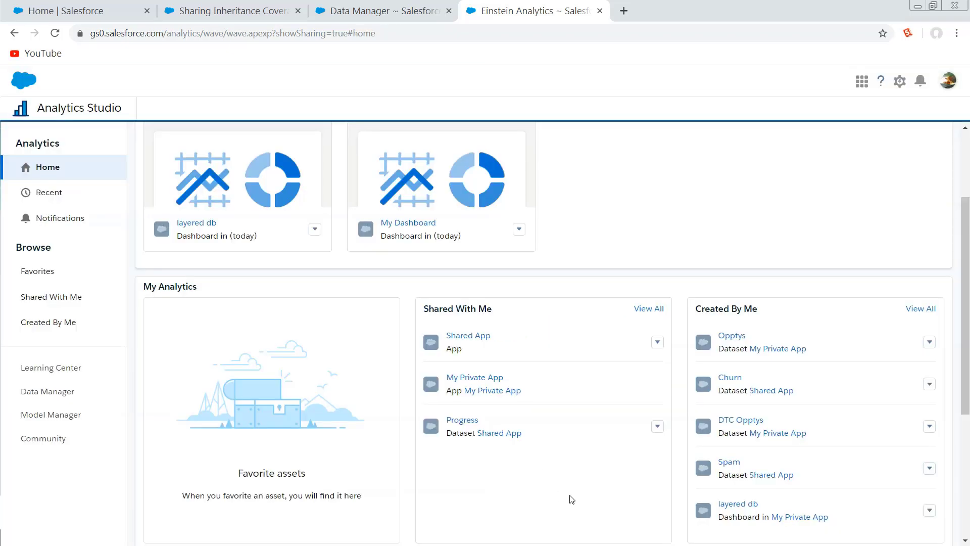
{"action": "left_click", "coordinate": [730, 335]}
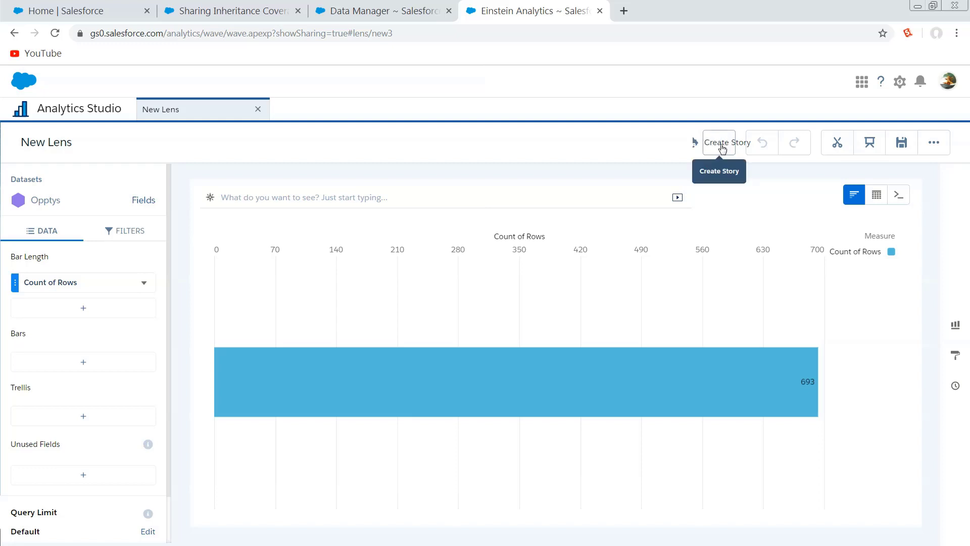
View the Einstein Discovery story setup for the Opptys lens and close it without creating a story.
{"action": "key", "text": "ctrl+minus"}
{"action": "key", "text": "ctrl+plus"}
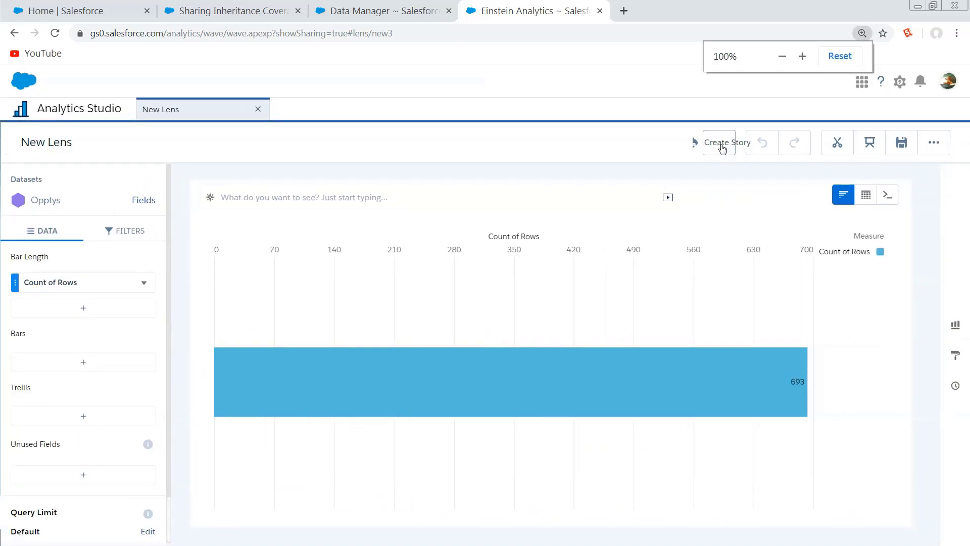
{"action": "left_click", "coordinate": [721, 148]}
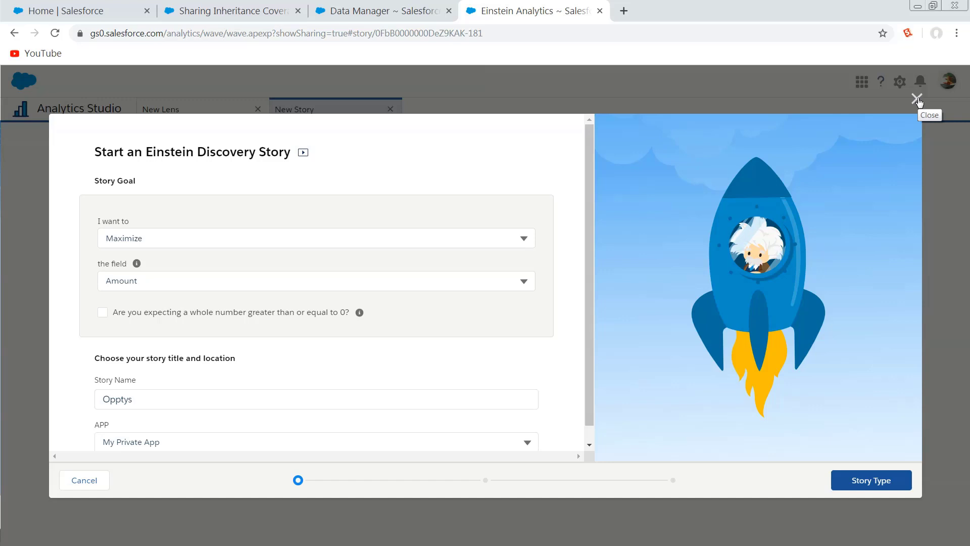
{"action": "left_click", "coordinate": [917, 100]}
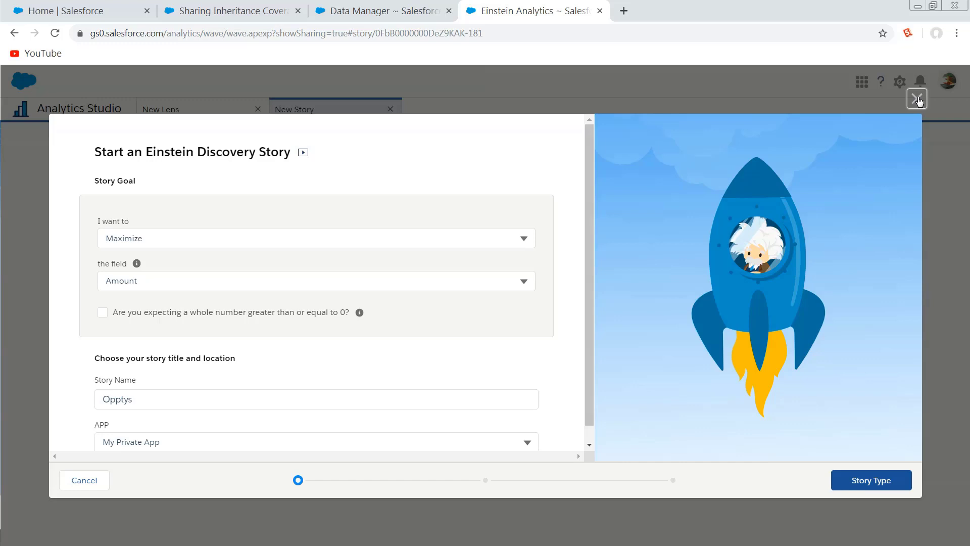
{"action": "left_click", "coordinate": [918, 100]}
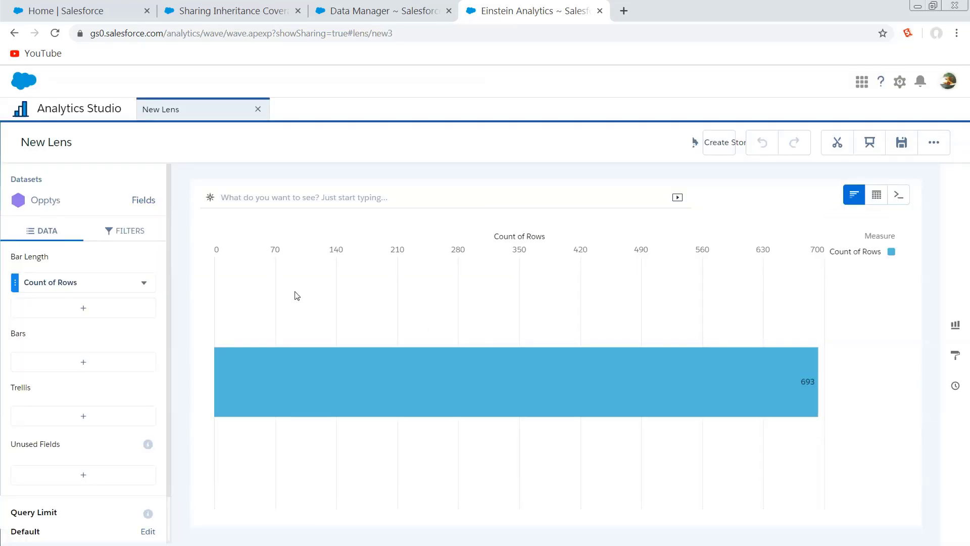
Switch to Salesforce Setup, search for "per" and open the Permission Sets page.
{"action": "left_click", "coordinate": [49, 113]}
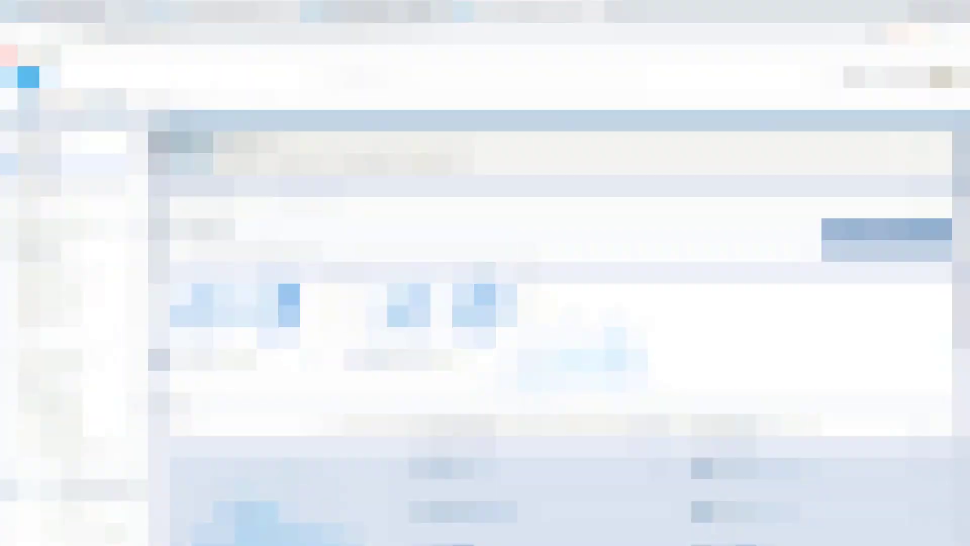
{"action": "type", "text": "per"}
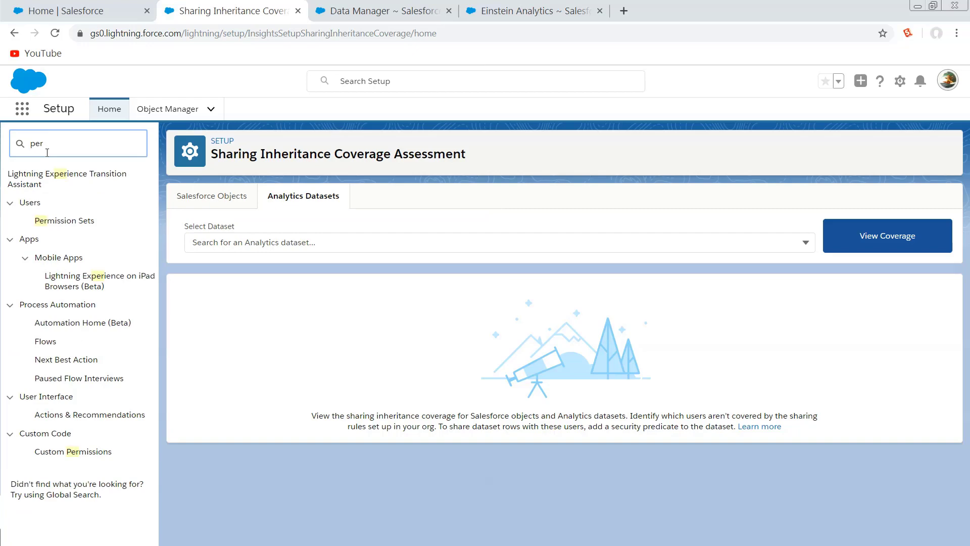
{"action": "left_click", "coordinate": [42, 221]}
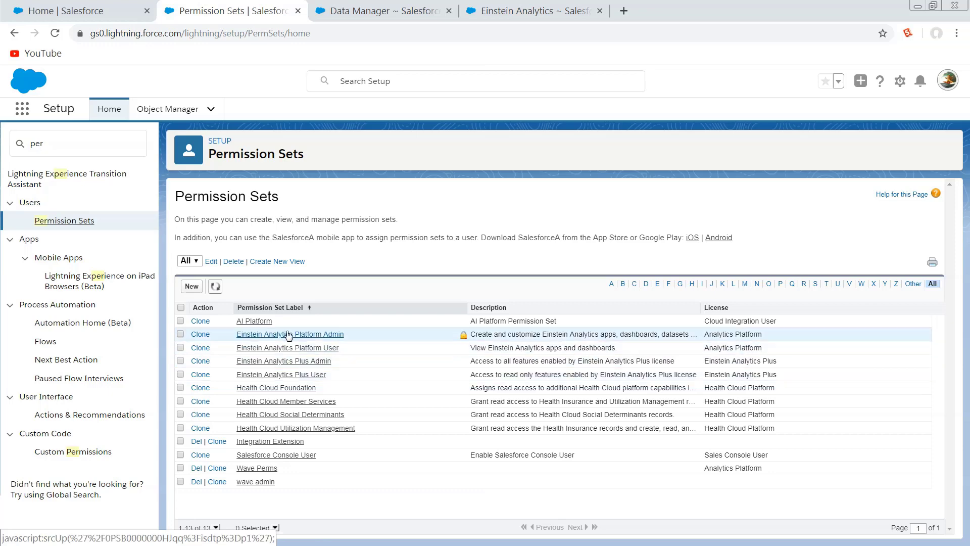
Open the AI Platform permission set and examine its overview and app settings.
{"action": "left_click", "coordinate": [265, 322]}
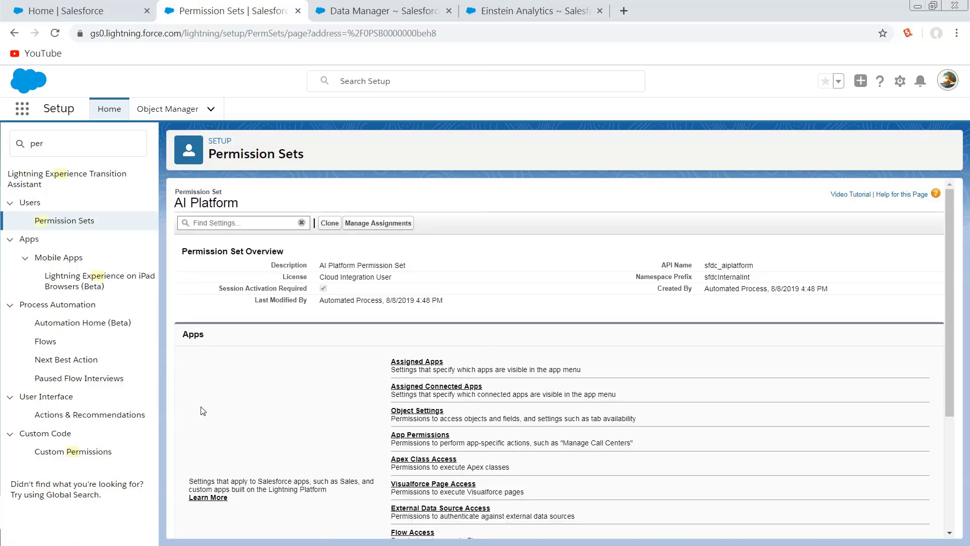
{"action": "left_click_drag", "start_coordinate": [474, 301], "coordinate": [304, 300]}
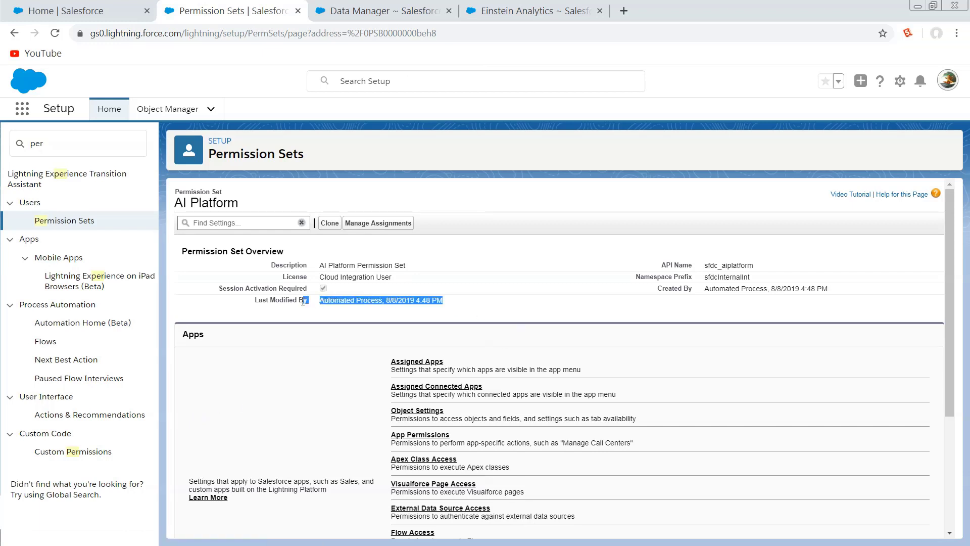
{"action": "left_click", "coordinate": [281, 400]}
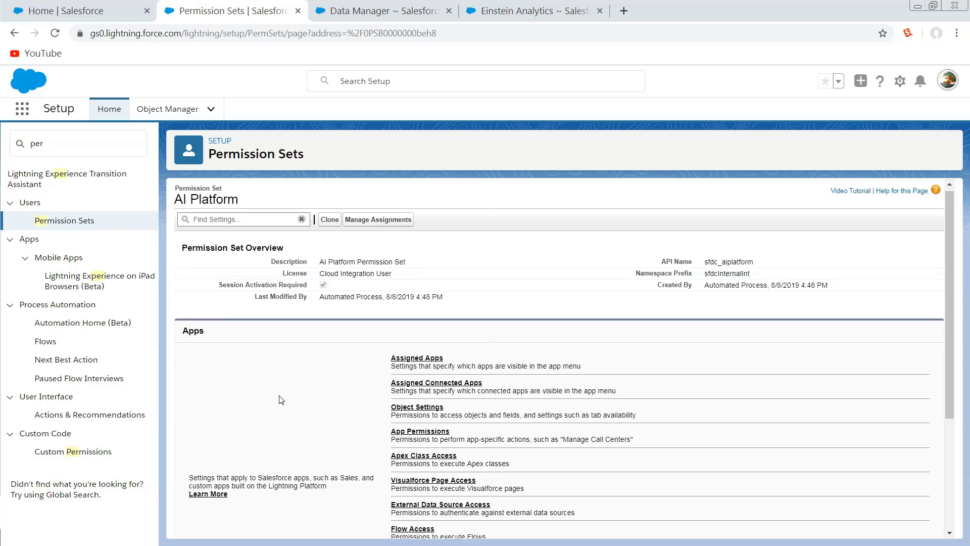
{"action": "scroll", "coordinate": [281, 400], "scroll_direction": "down", "scroll_amount": 3}
{"action": "left_click", "coordinate": [425, 505]}
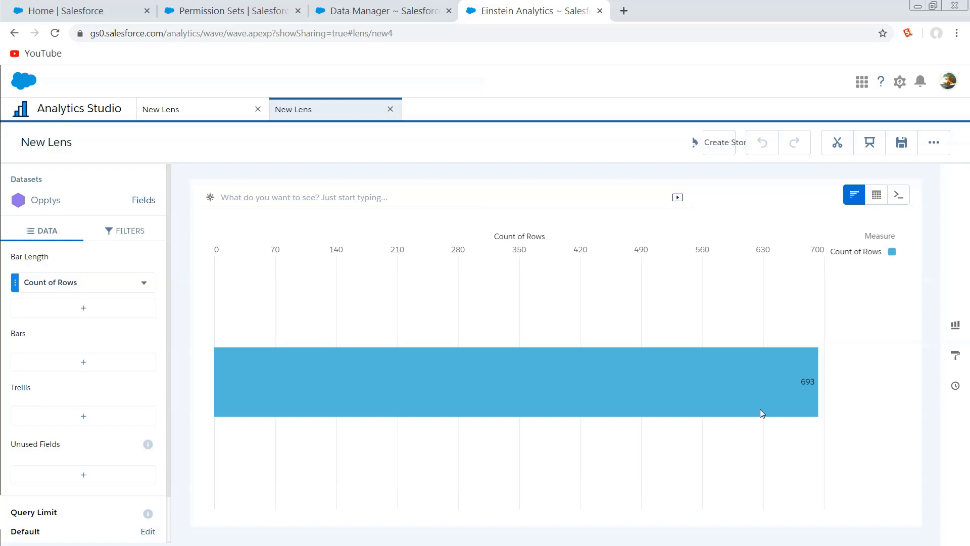
Open the sharing options of the new Opptys lens and view the Export to Quip option.
{"action": "left_click", "coordinate": [933, 145]}
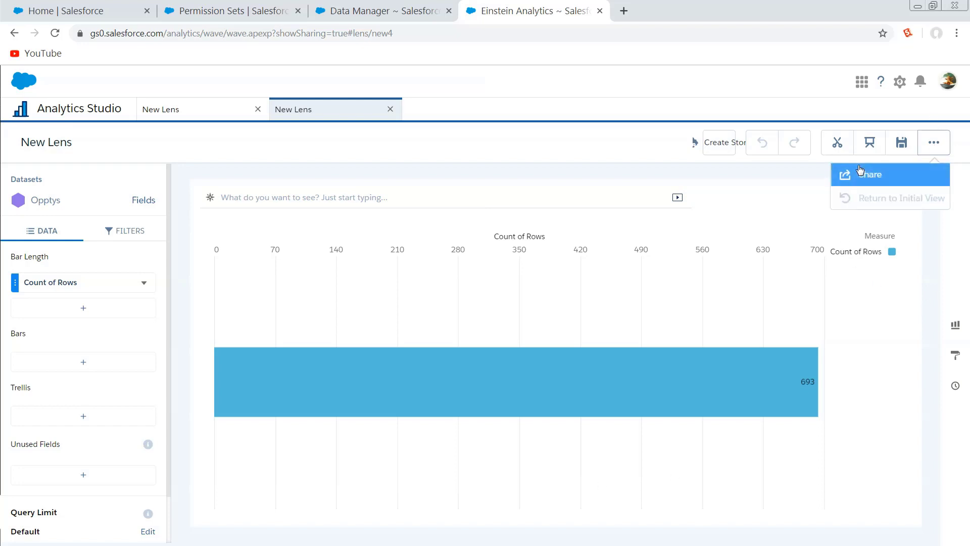
{"action": "left_click", "coordinate": [858, 174]}
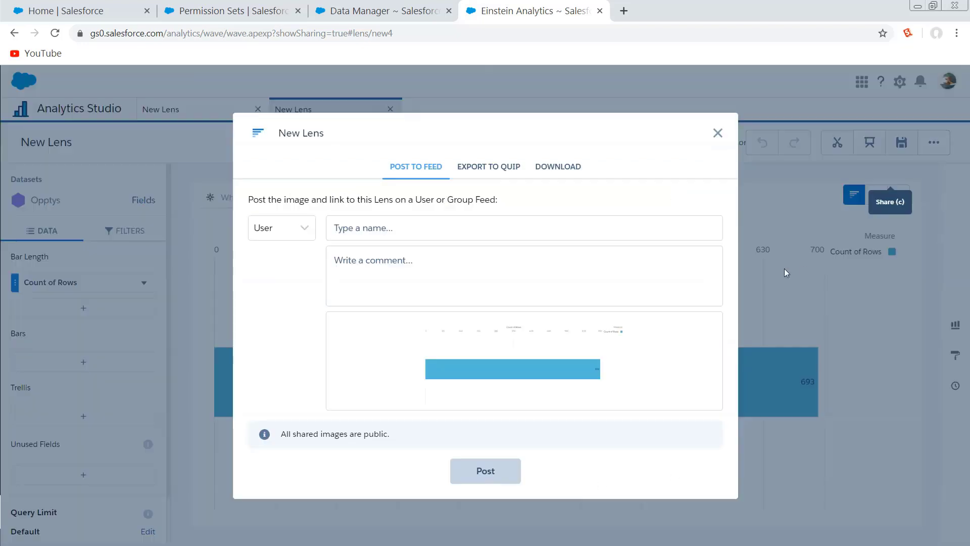
{"action": "left_click", "coordinate": [469, 175]}
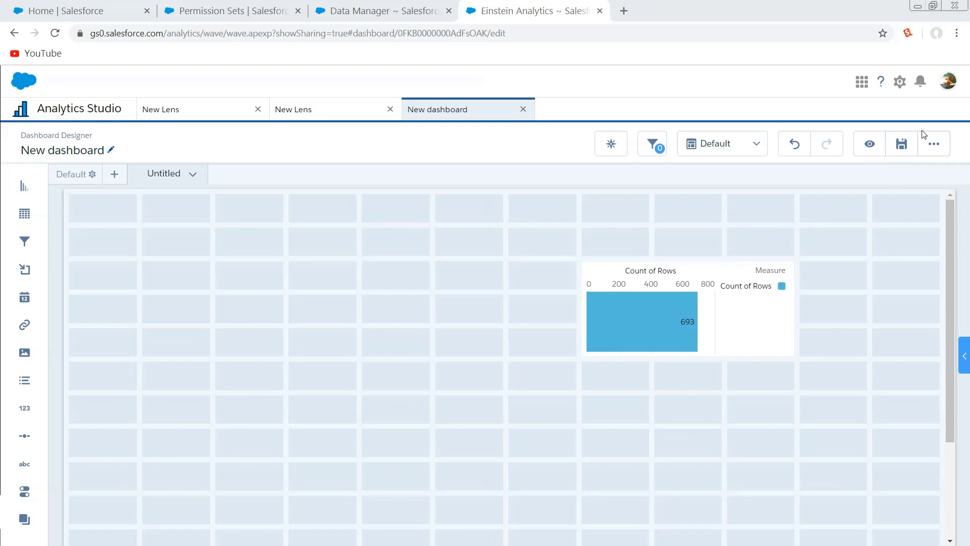
Open the version history of the new dashboard.
{"action": "left_click", "coordinate": [933, 144]}
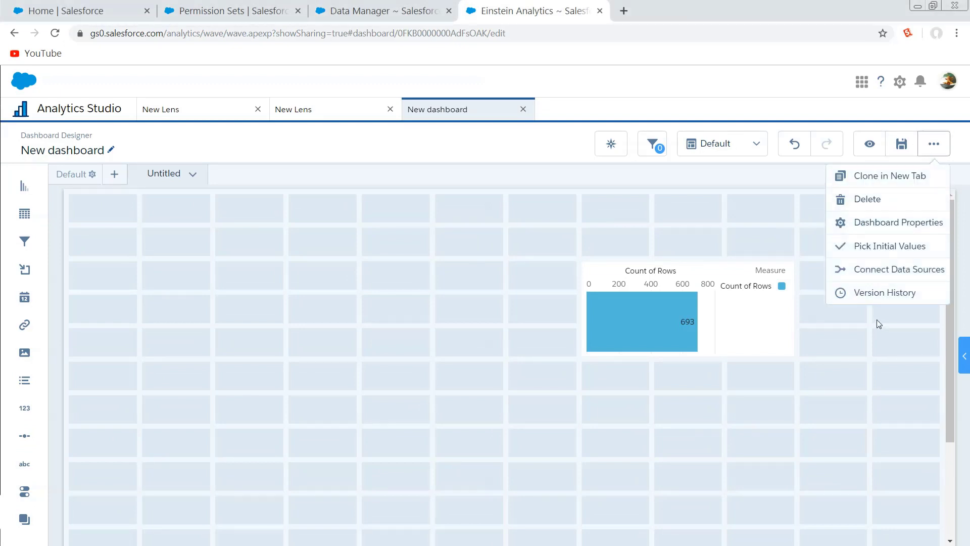
{"action": "left_click", "coordinate": [879, 292]}
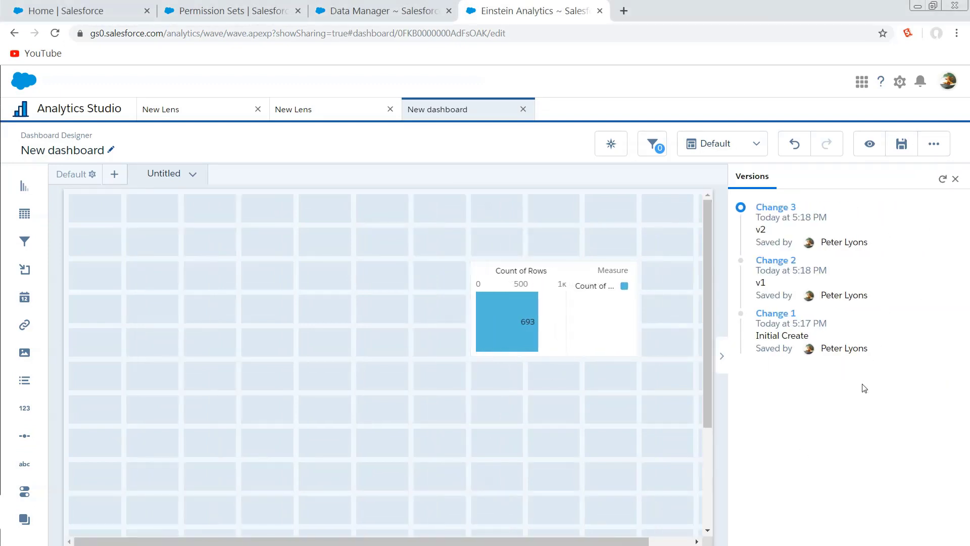
Compare the dashboard's v1 and v2 versions in the version history and revert to v1.
{"action": "left_click", "coordinate": [775, 261]}
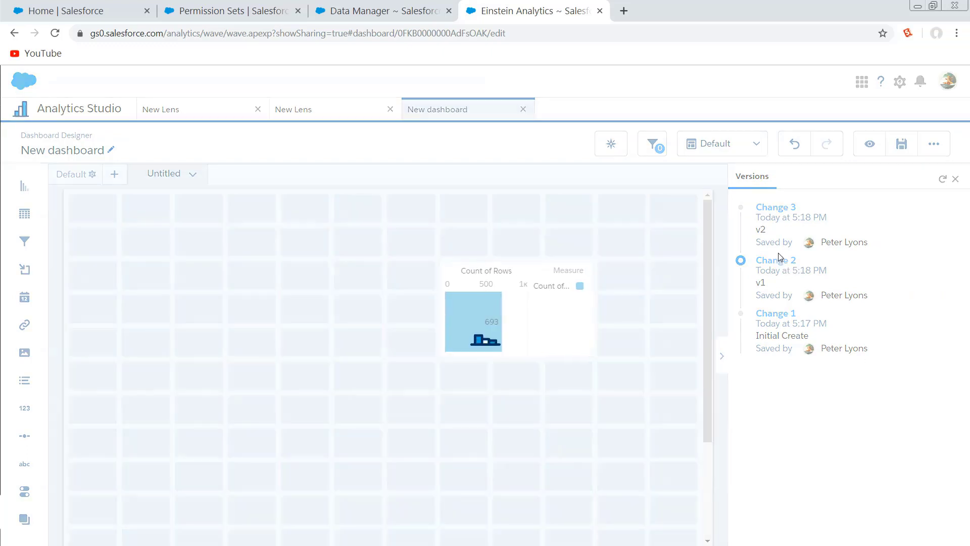
{"action": "left_click", "coordinate": [771, 208]}
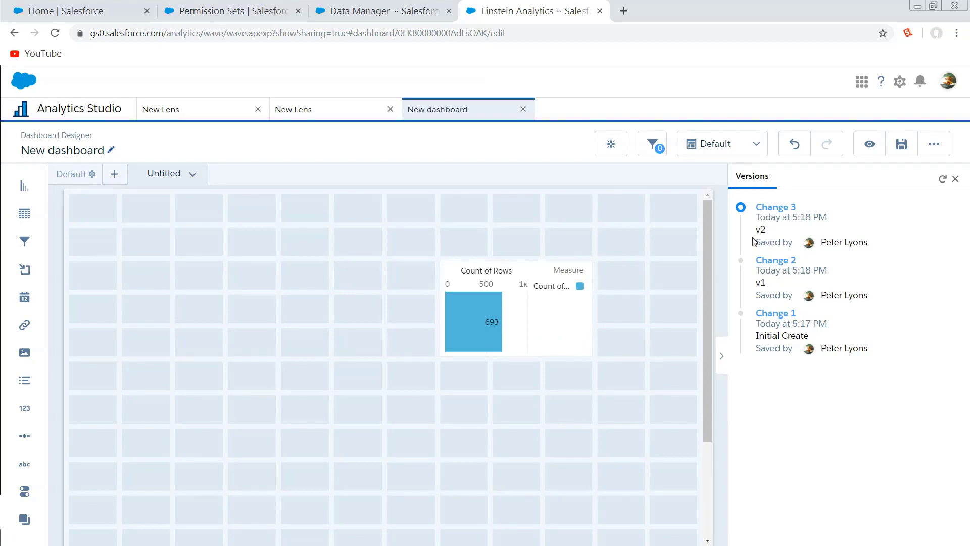
{"action": "left_click", "coordinate": [796, 262]}
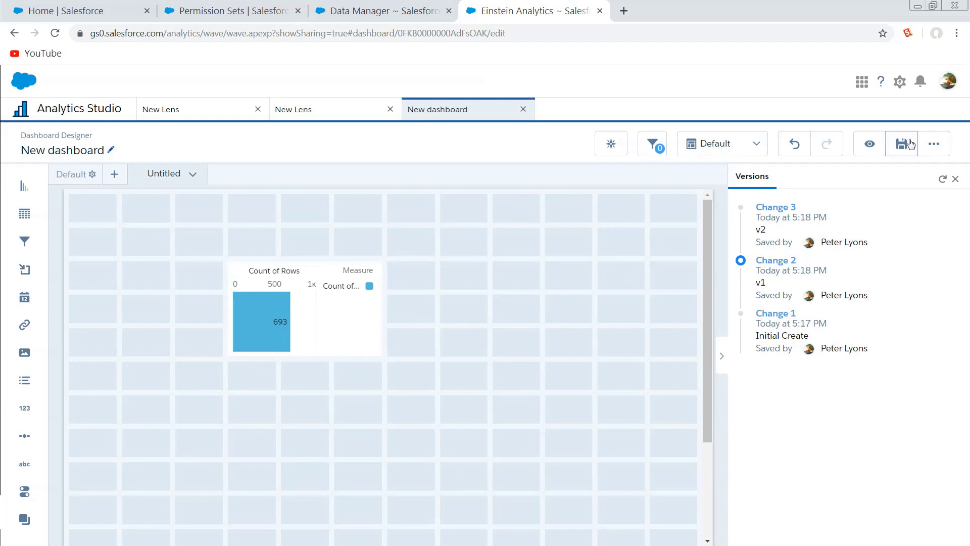
Save the reverted dashboard as a new version in My Private App, leaving the version history description blank.
{"action": "left_click", "coordinate": [908, 144]}
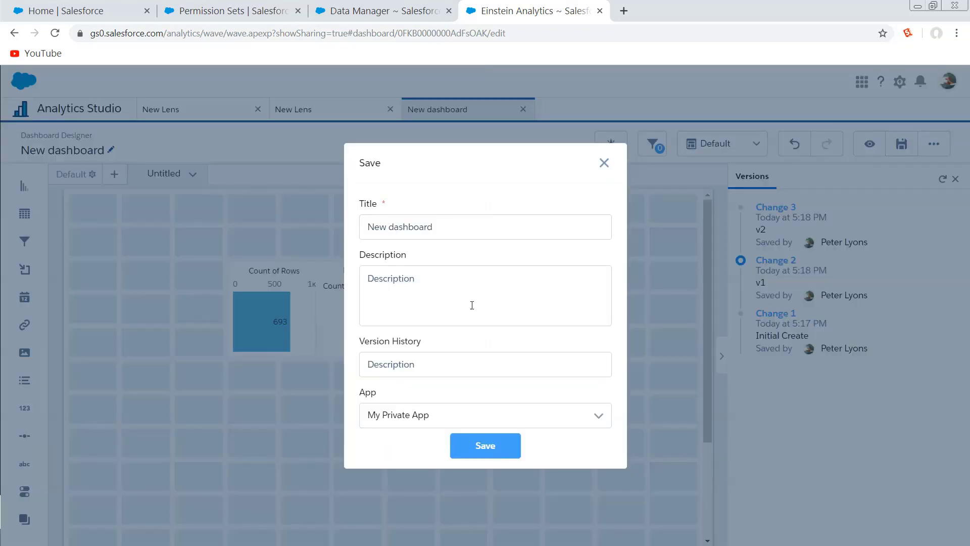
{"action": "left_click", "coordinate": [427, 366]}
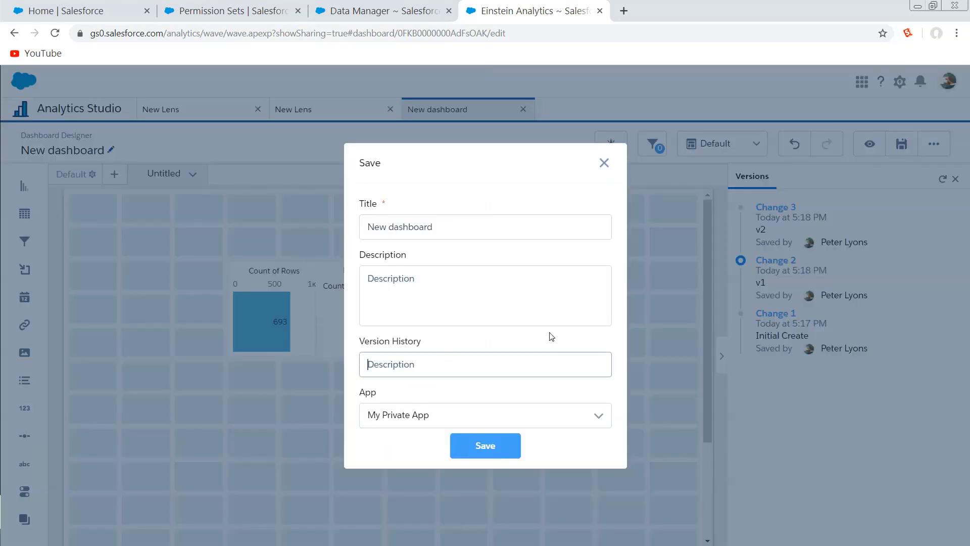
{"action": "left_click", "coordinate": [472, 447]}
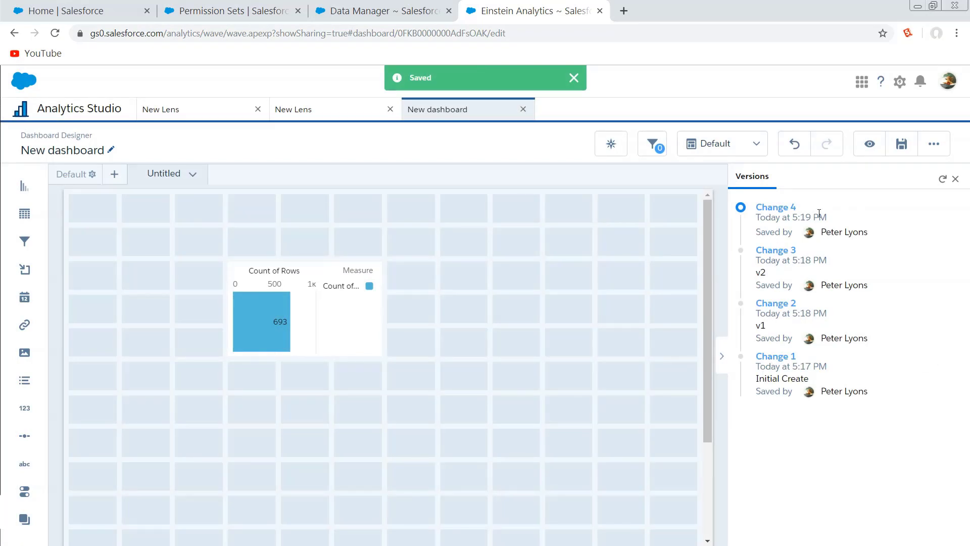
Load version v1 again from the dashboard's history, and hide and reshow the version list before collapsing it.
{"action": "left_click_drag", "start_coordinate": [836, 218], "coordinate": [760, 217]}
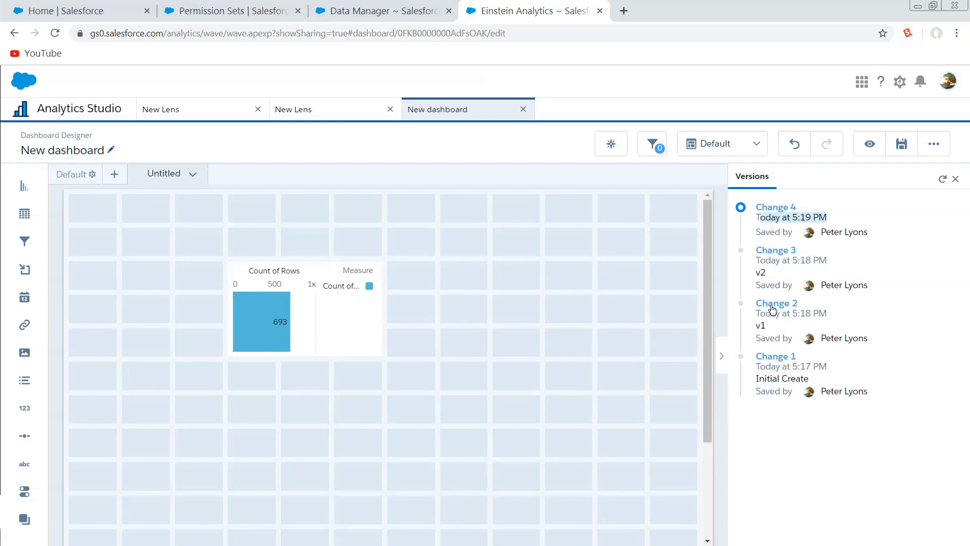
{"action": "left_click", "coordinate": [773, 310]}
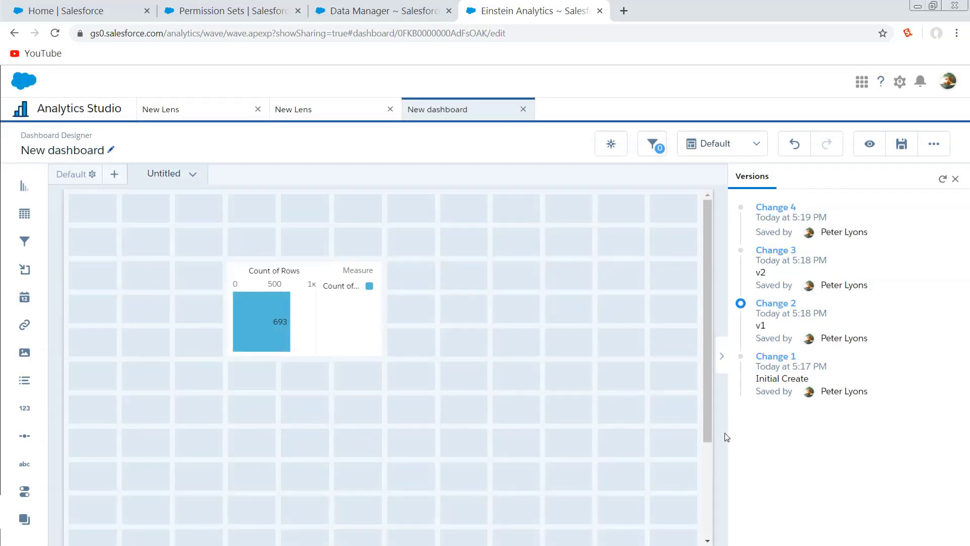
{"action": "left_click", "coordinate": [720, 357]}
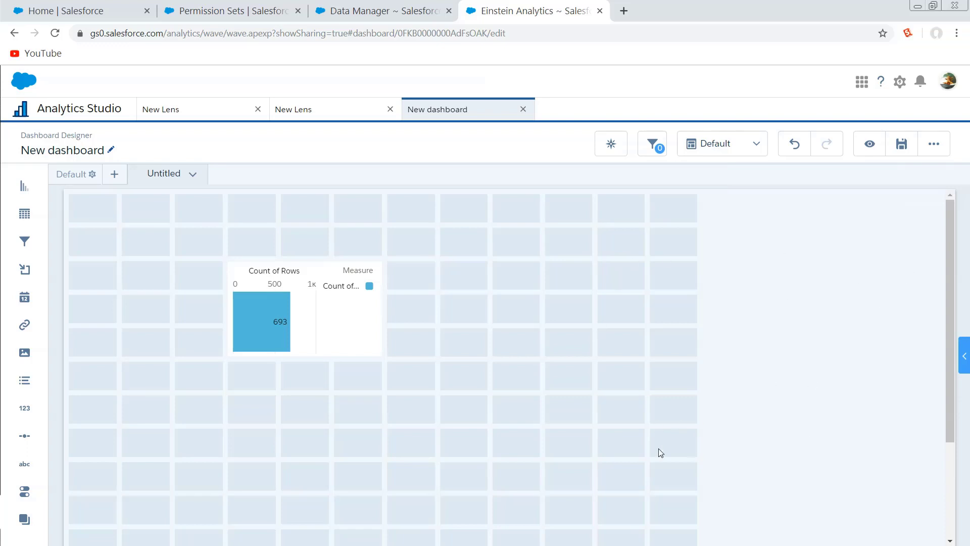
{"action": "left_click", "coordinate": [965, 355]}
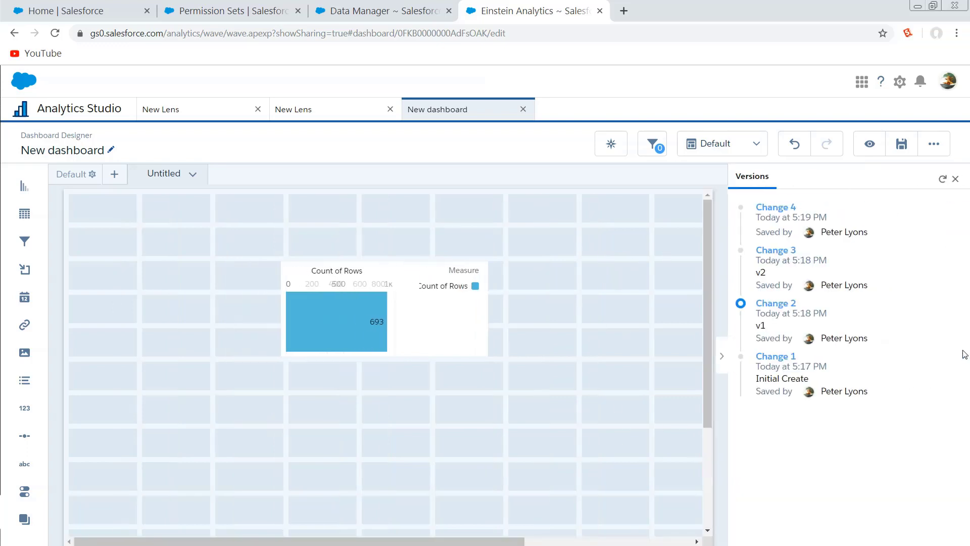
{"action": "left_click", "coordinate": [723, 368]}
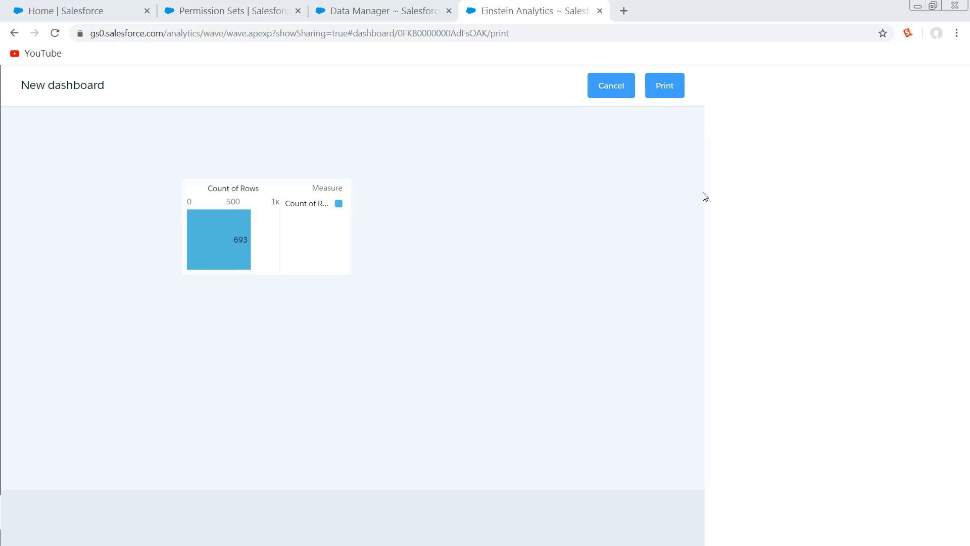
Exit the dashboard's print preview, reopen it to examine the print layout, and cancel without printing.
{"action": "left_click", "coordinate": [621, 94]}
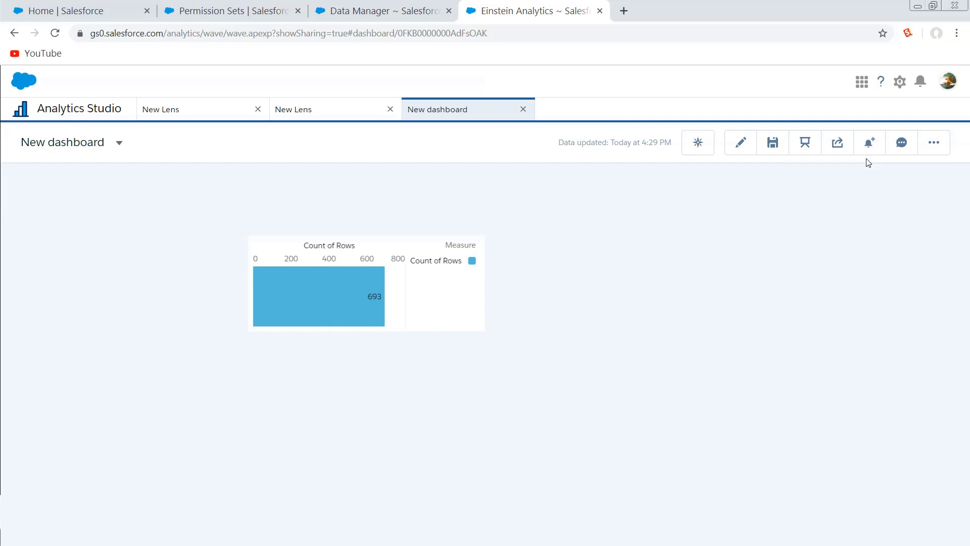
{"action": "left_click", "coordinate": [933, 144]}
{"action": "left_click", "coordinate": [882, 222]}
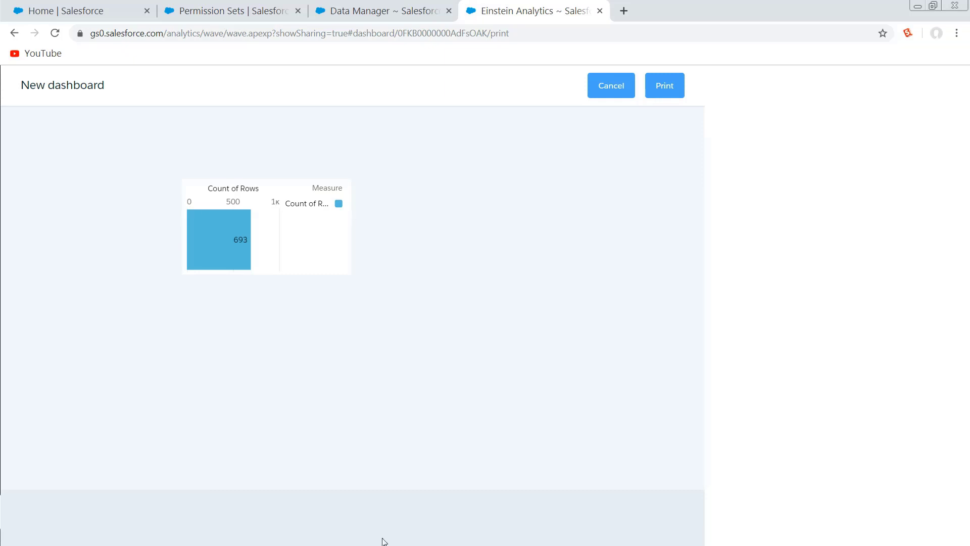
{"action": "left_click", "coordinate": [627, 102]}
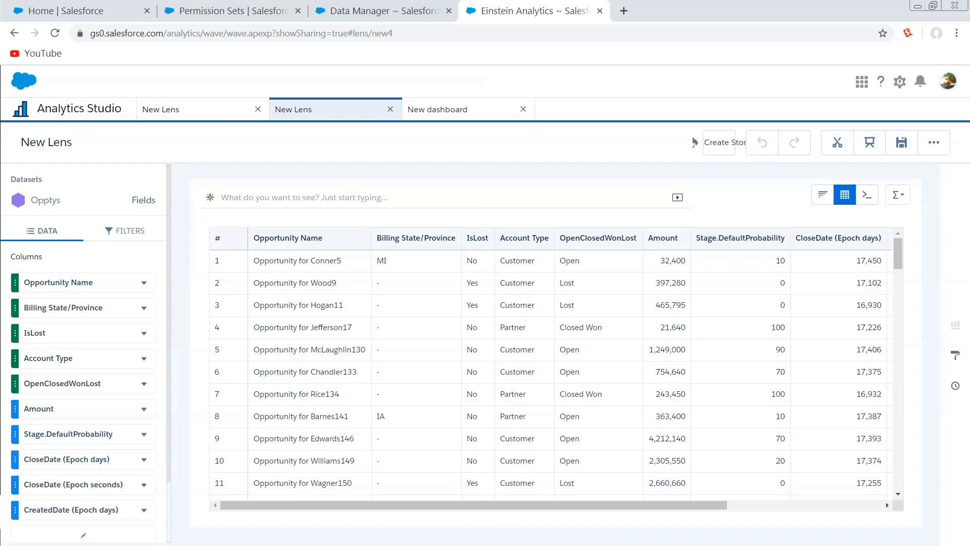
Open the JSON definition of the New Lens that shows the Opptys values table.
{"action": "left_click", "coordinate": [281, 334]}
{"action": "key", "text": "ctrl+e"}
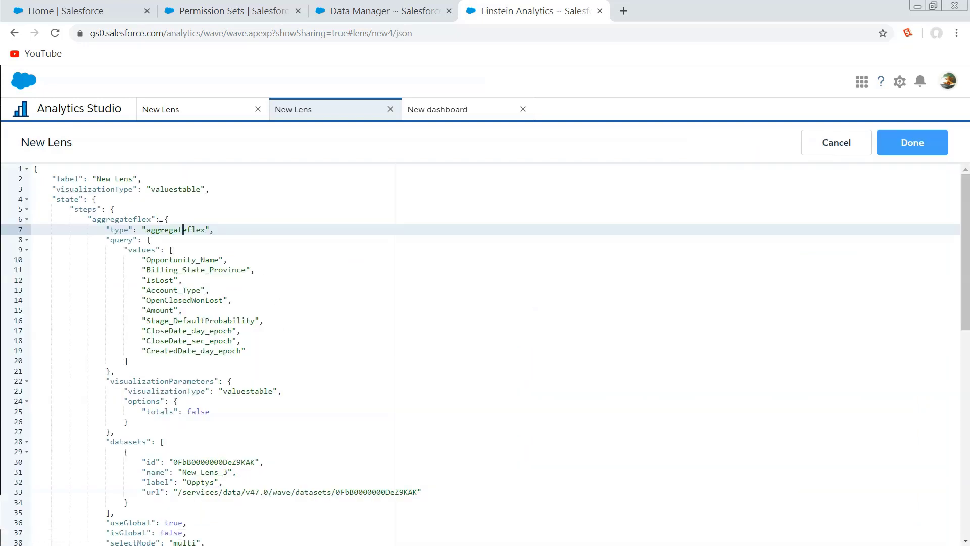